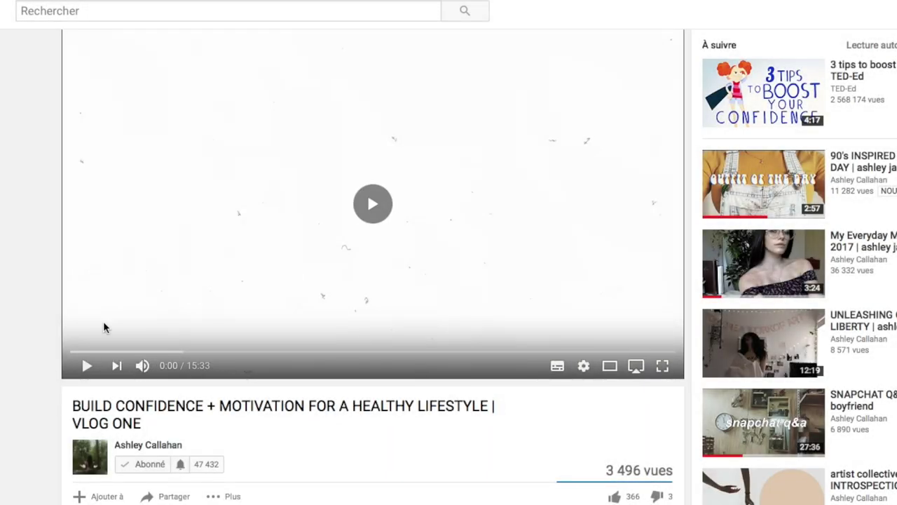
Play and pause the Old Film Static Projector ASMR video, then copy its web address.
left_click(104, 327)
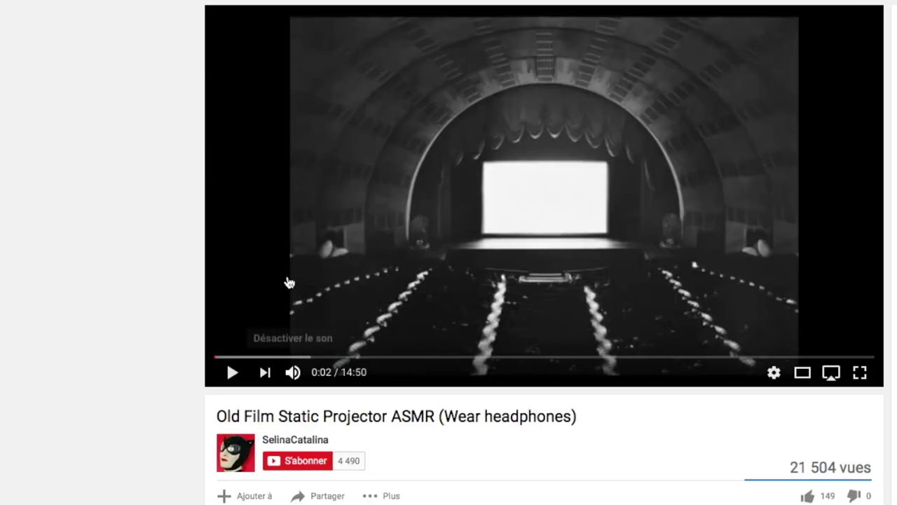
left_click(235, 368)
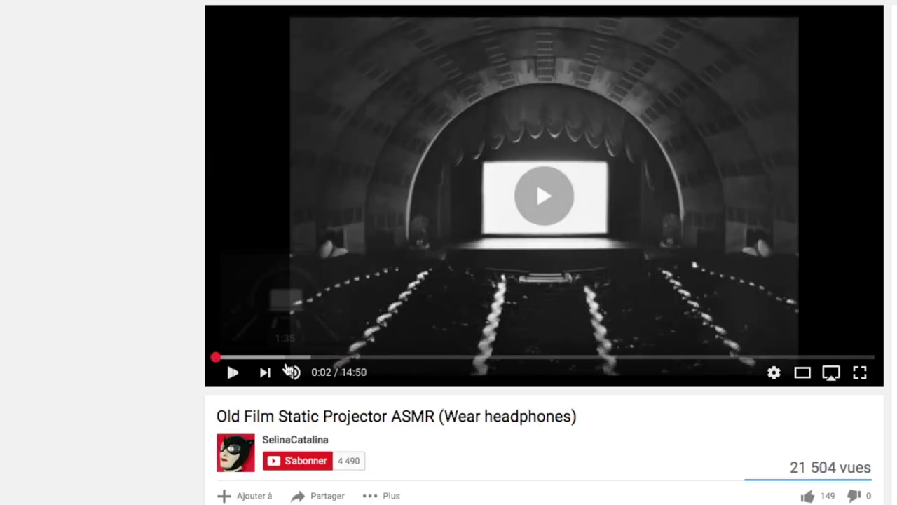
left_click(578, 203)
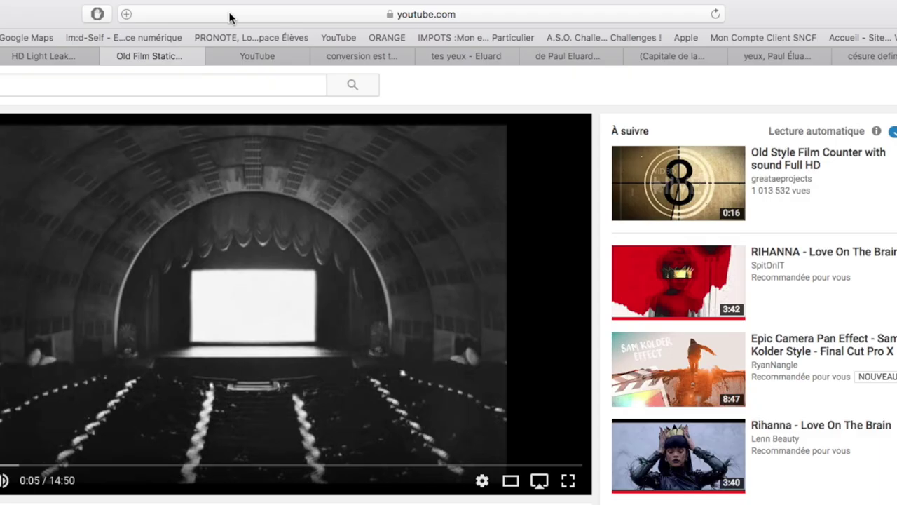
left_click(230, 15)
right_click(228, 12)
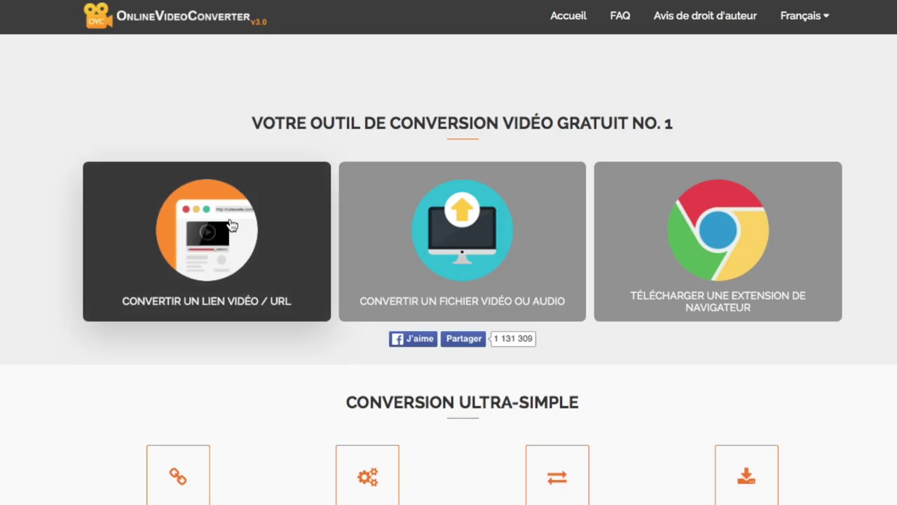
Paste the projector video's link into OnlineVideoConverter and convert it to a 20.37MB mp3.
left_click(260, 234)
left_click(246, 159)
right_click(245, 159)
left_click(265, 190)
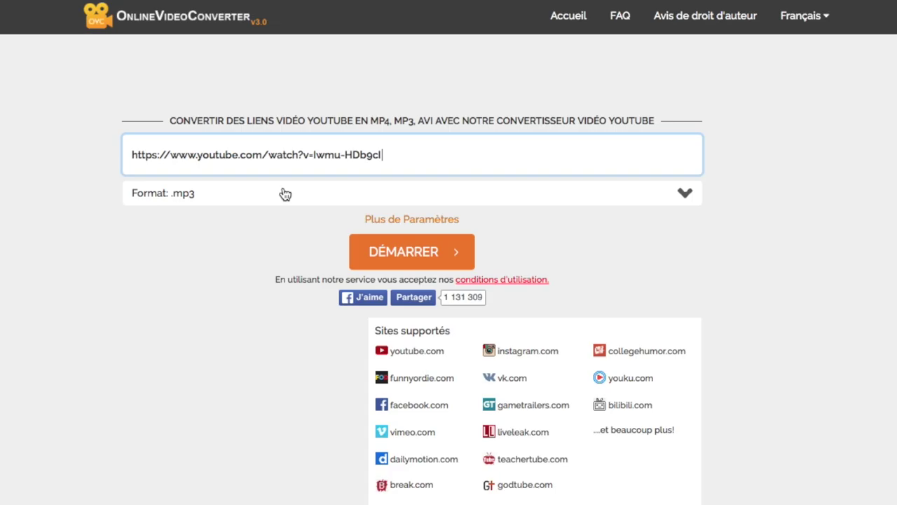
left_click(429, 254)
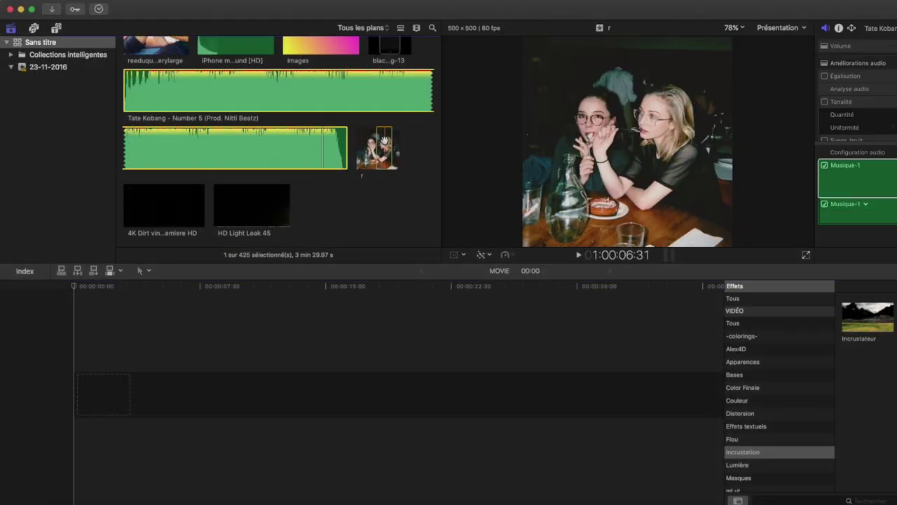
left_click(384, 139)
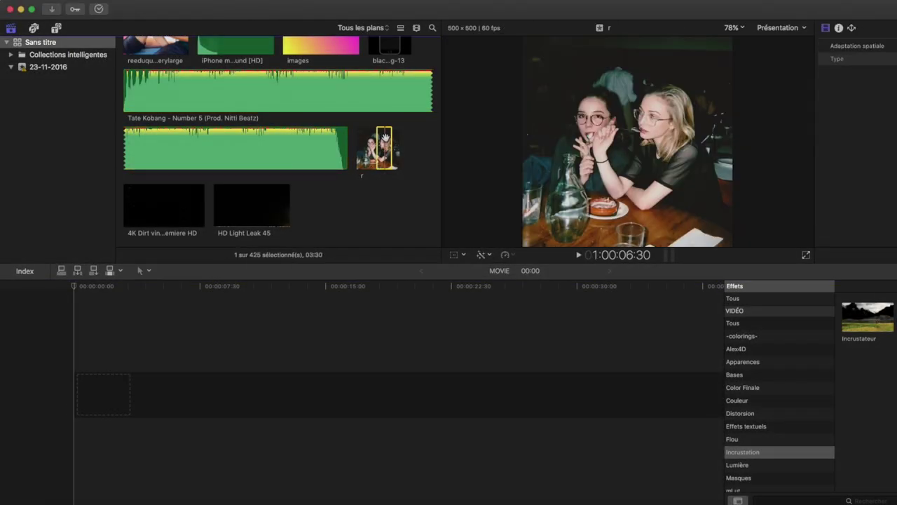
Add photo r at the timeline start, scale it to 182%, reframe it and extend it to about 18 seconds.
left_click_drag(218, 309, 217, 312)
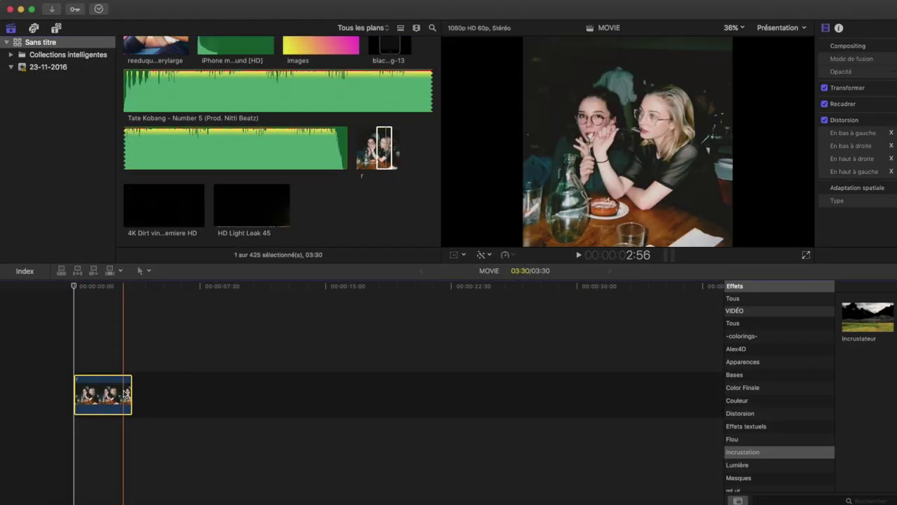
left_click(83, 289)
key("shift+t")
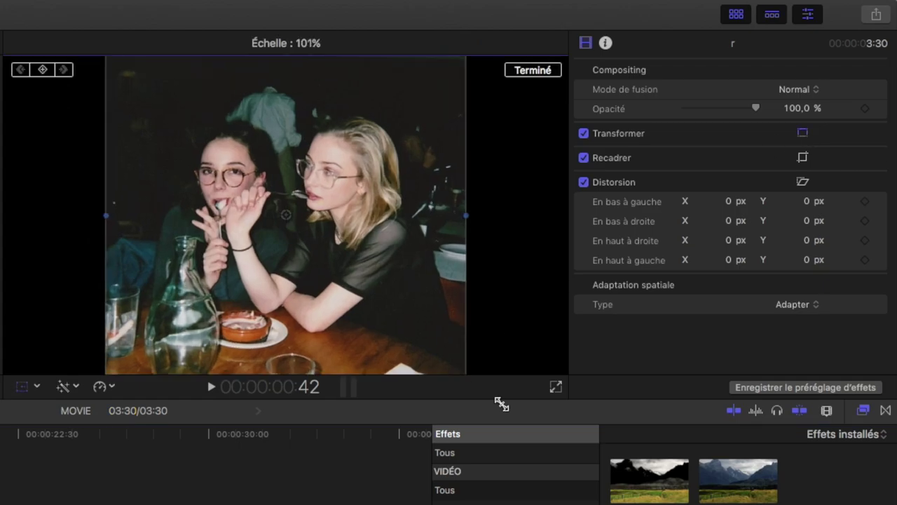
left_click_drag(771, 263, 817, 300)
left_click_drag(570, 457, 574, 462)
left_click_drag(286, 214, 286, 206)
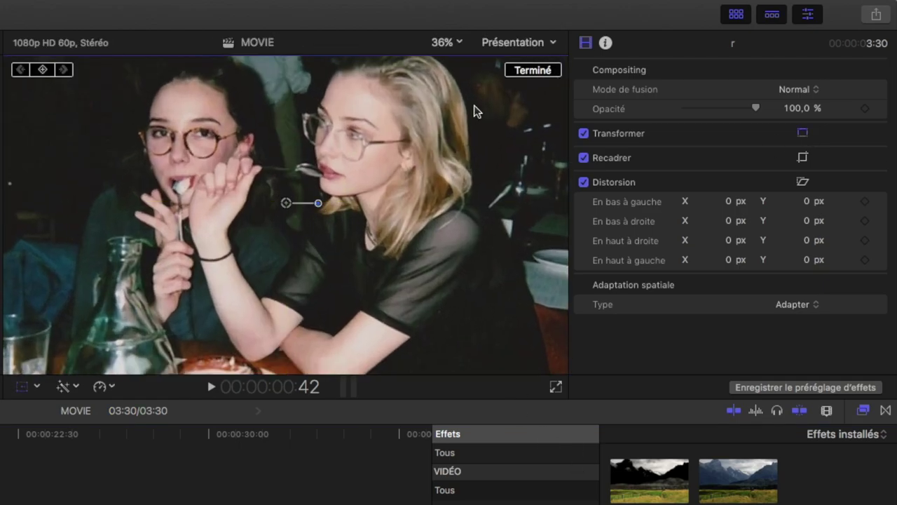
left_click_drag(131, 394, 410, 393)
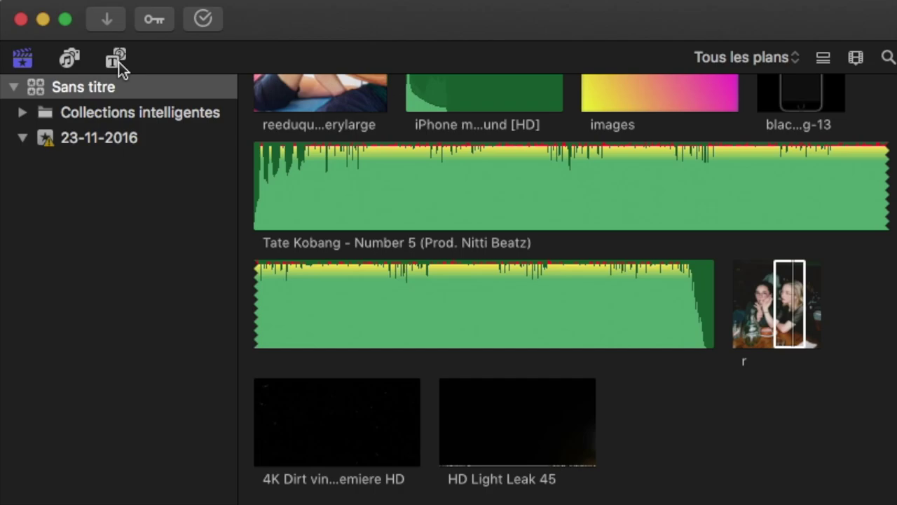
Drop the Blancs generator above photo r and trim its end to match the photo's length.
left_click(117, 59)
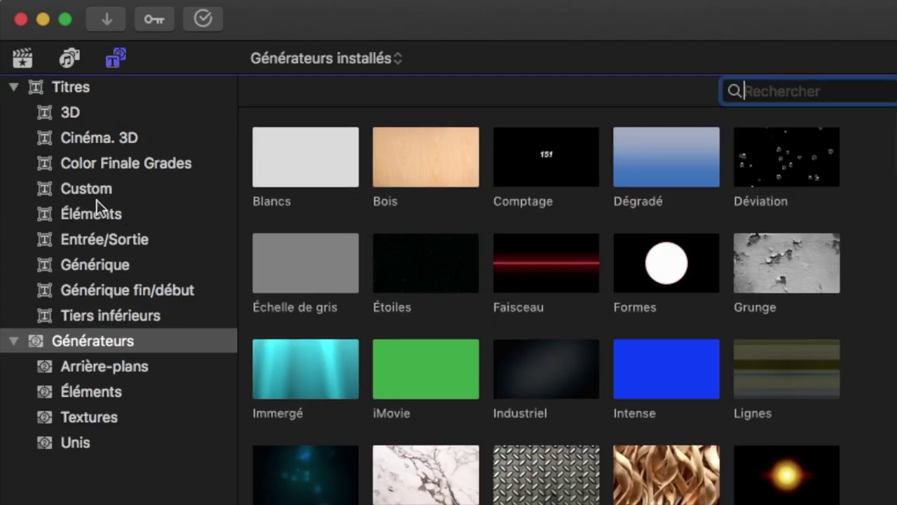
left_click(13, 83)
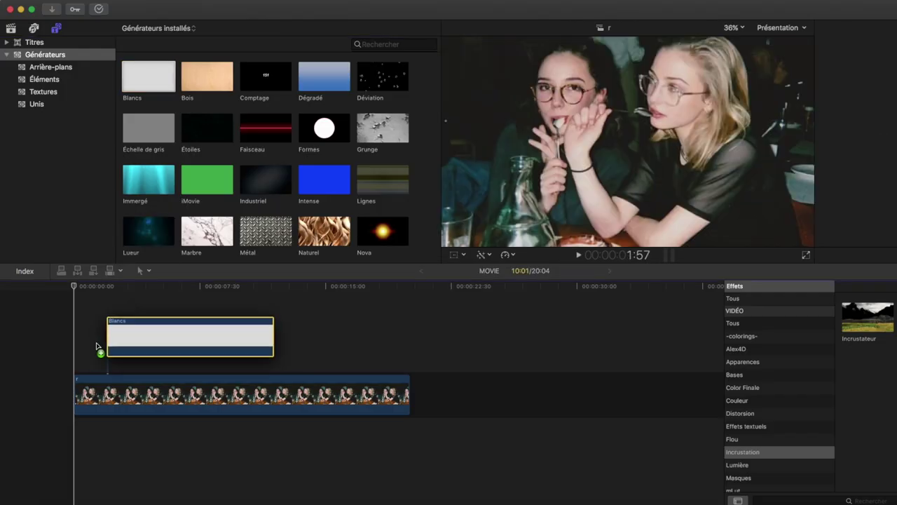
left_click_drag(307, 150, 110, 338)
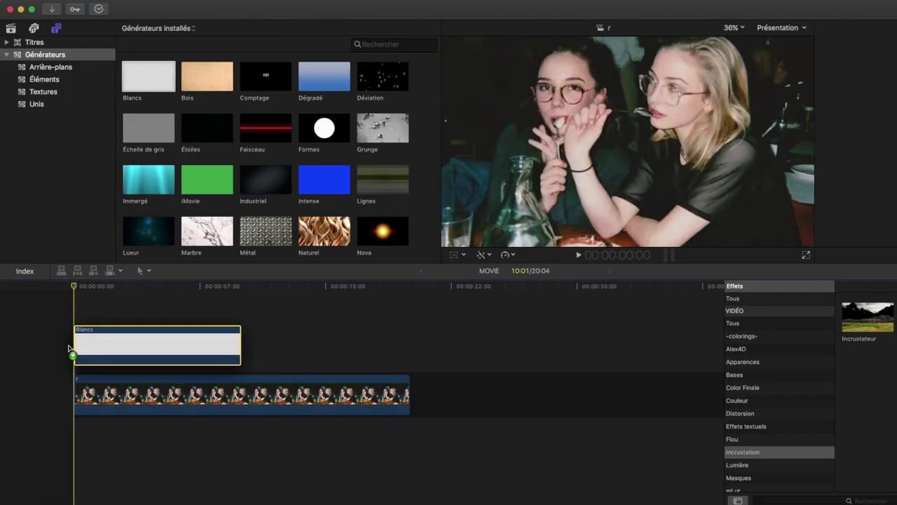
left_click(241, 349)
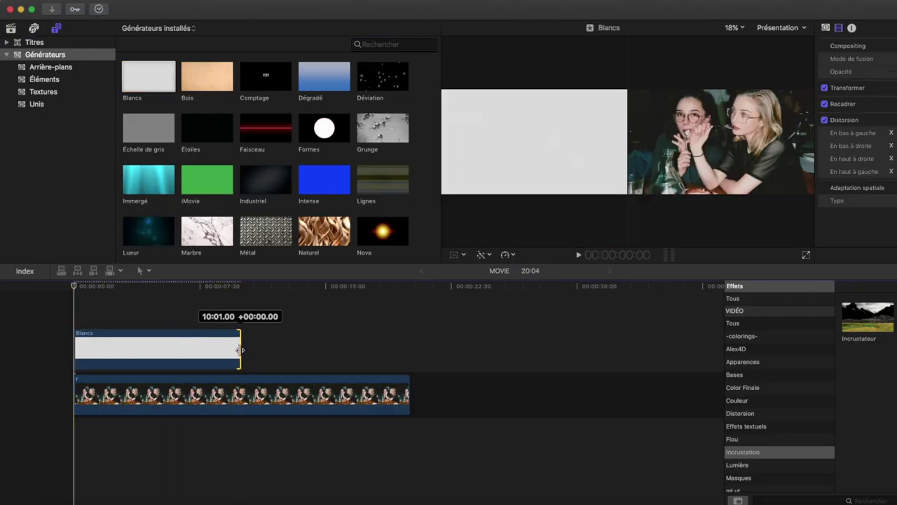
left_click_drag(240, 349, 409, 349)
left_click(228, 348)
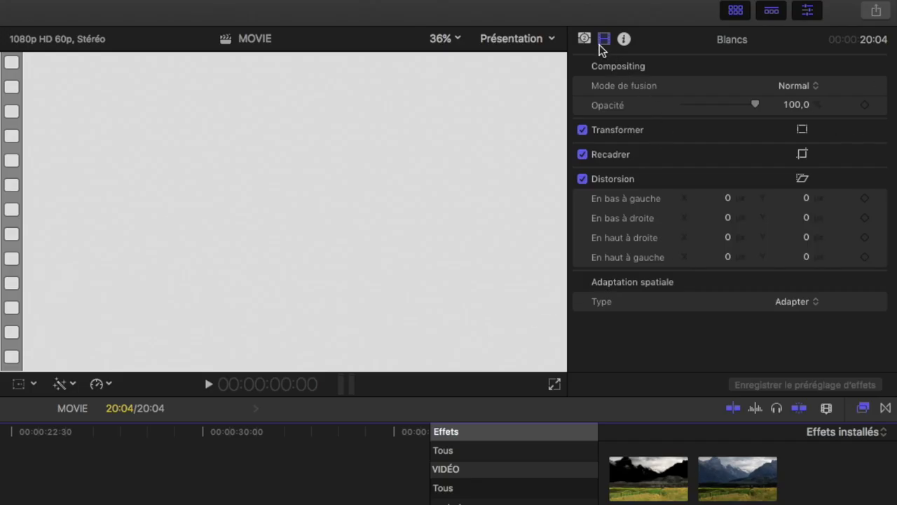
Choose a background colour for the Blancs generator.
left_click(588, 40)
left_click(797, 86)
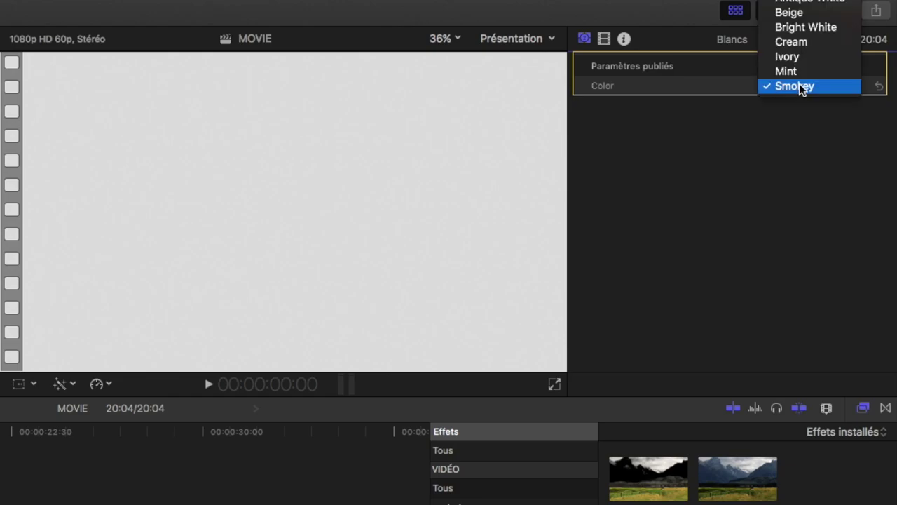
left_click(803, 35)
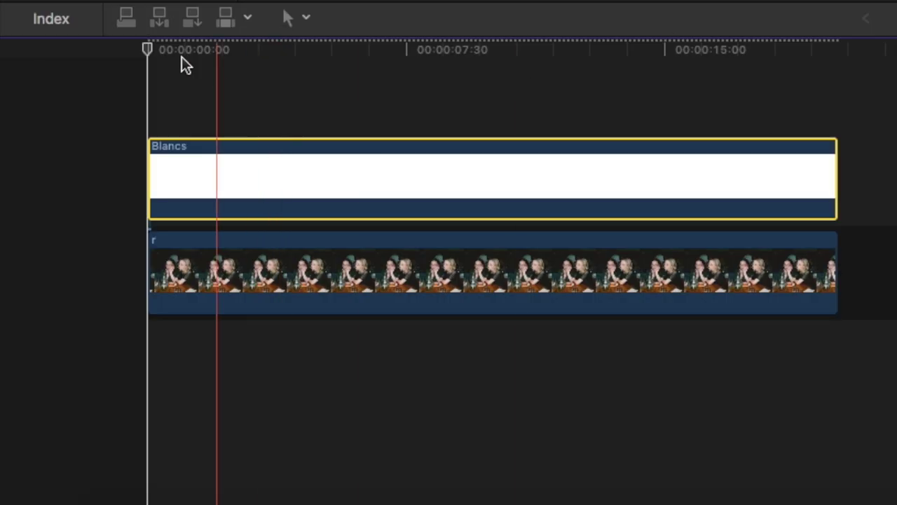
Fade the Blancs layer to 0% opacity at 15 seconds and preview the fade.
left_click_drag(181, 59, 688, 72)
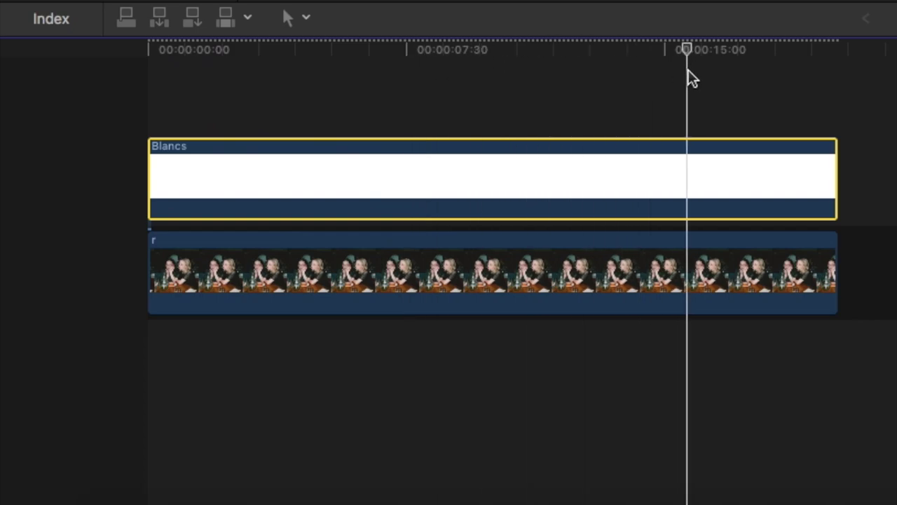
left_click_drag(696, 48, 694, 48)
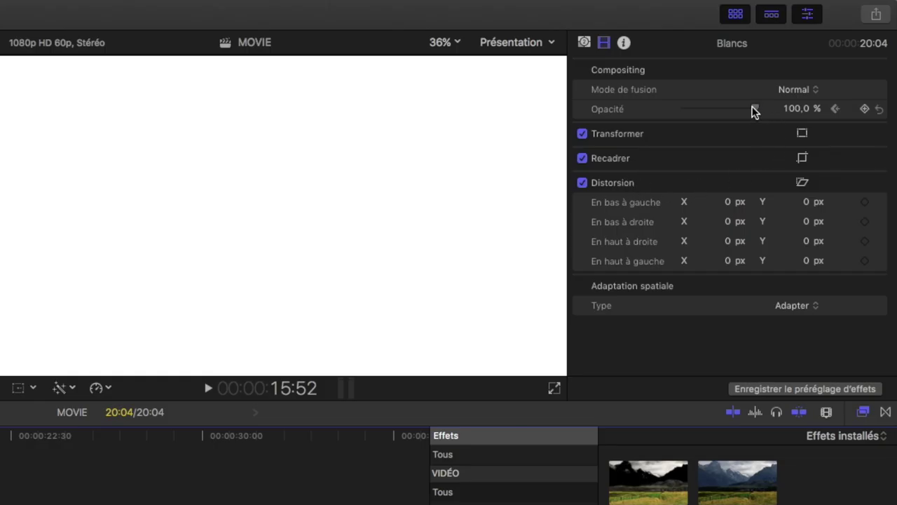
left_click_drag(754, 111, 669, 112)
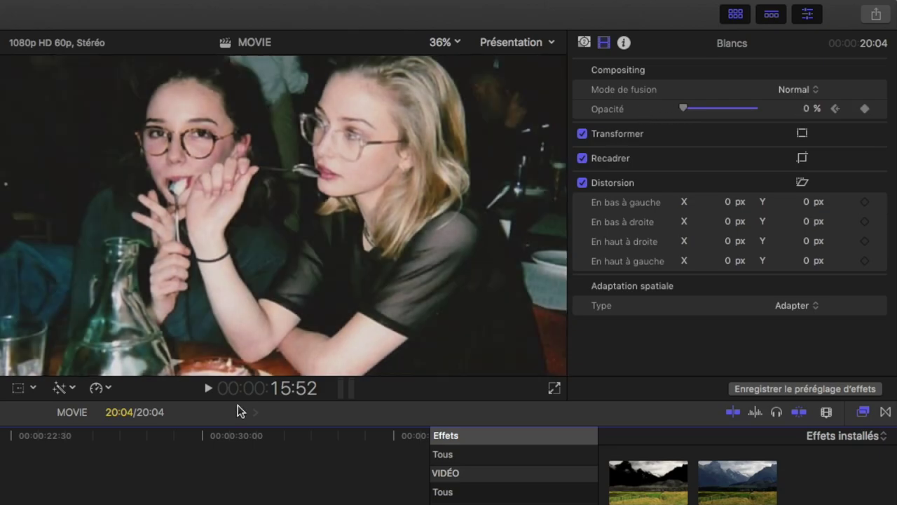
key("j")
key("l")
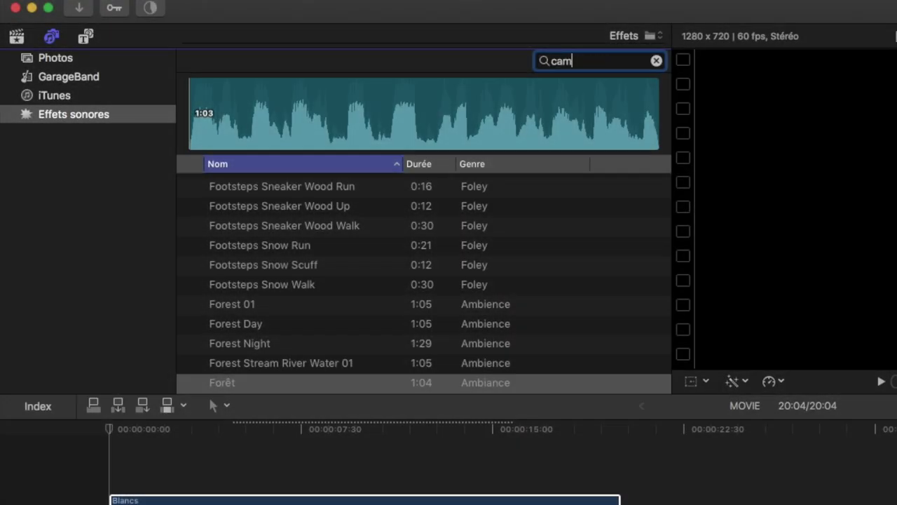
Preview the Camera 3 sound effect and add it under the photo.
type("e")
left_click(192, 223)
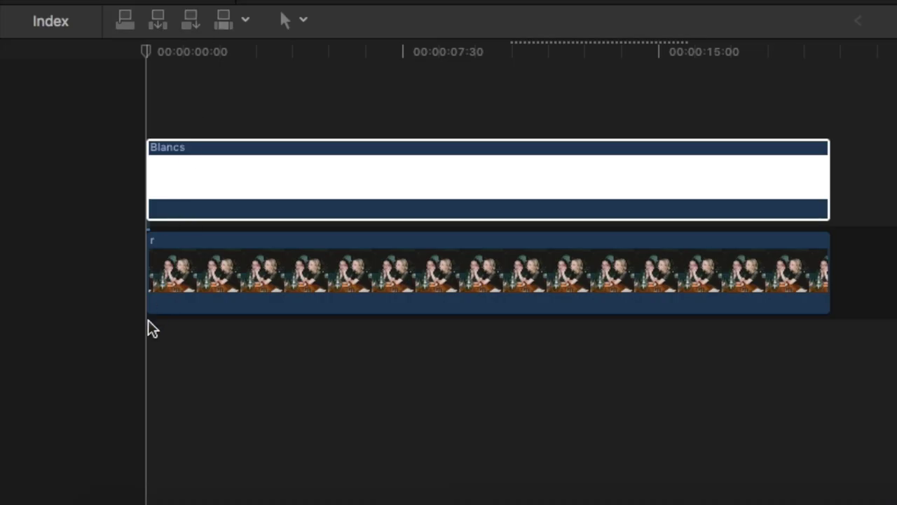
left_click_drag(158, 383, 139, 351)
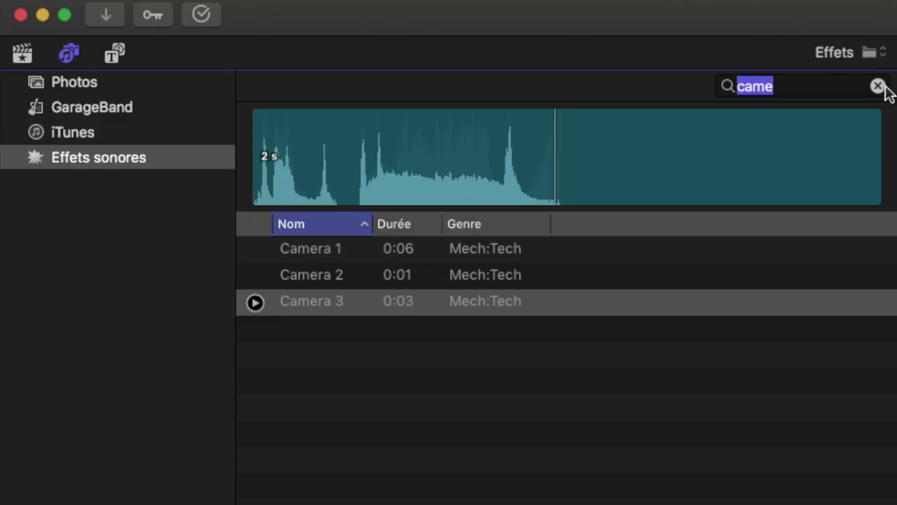
Filter sound effects to Ambiance and add the Forêt sound below Camera 3.
left_click(878, 87)
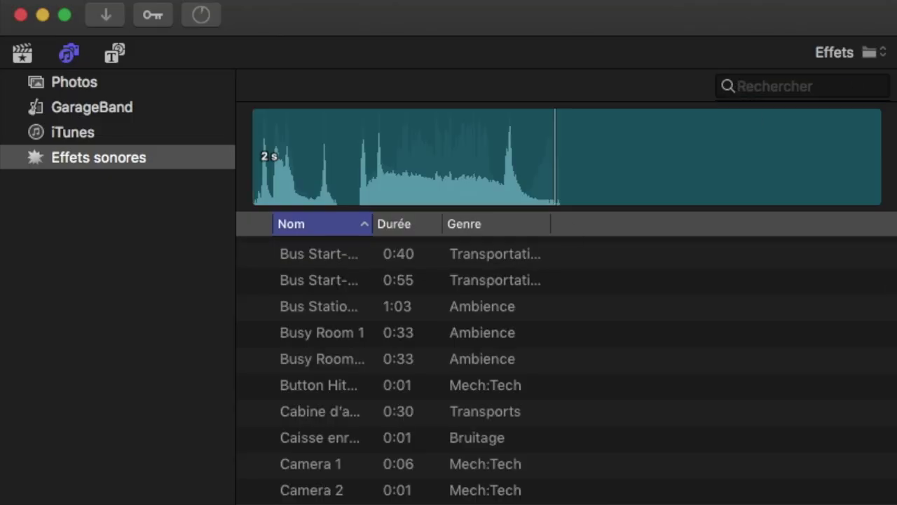
left_click(813, 86)
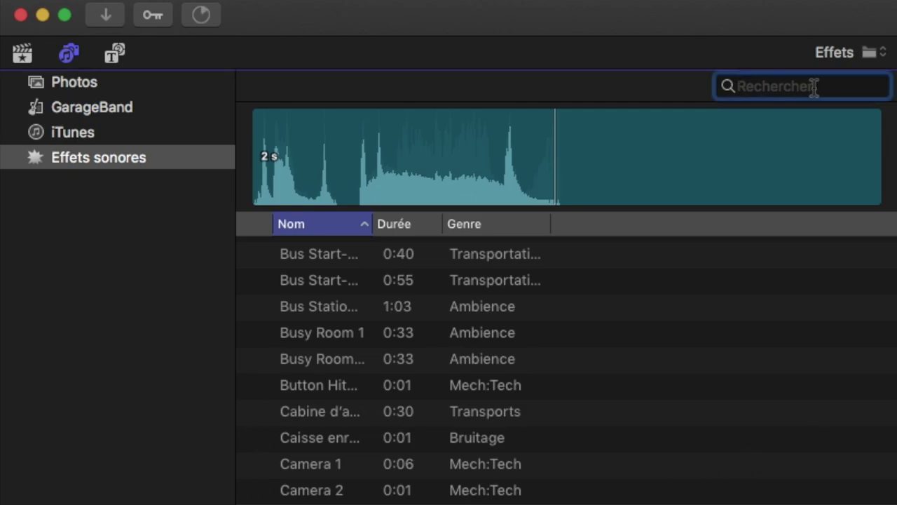
left_click(873, 53)
left_click(880, 114)
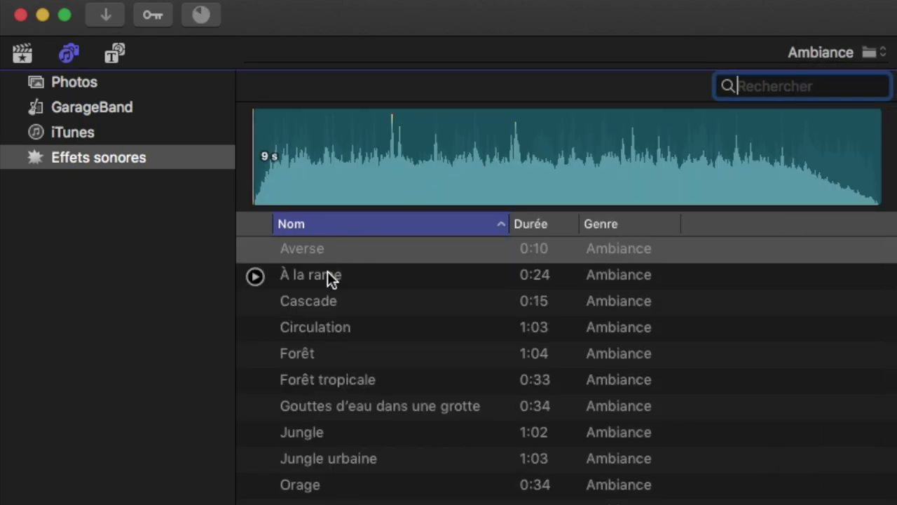
scroll(318, 307, "down", 1)
left_click(289, 344)
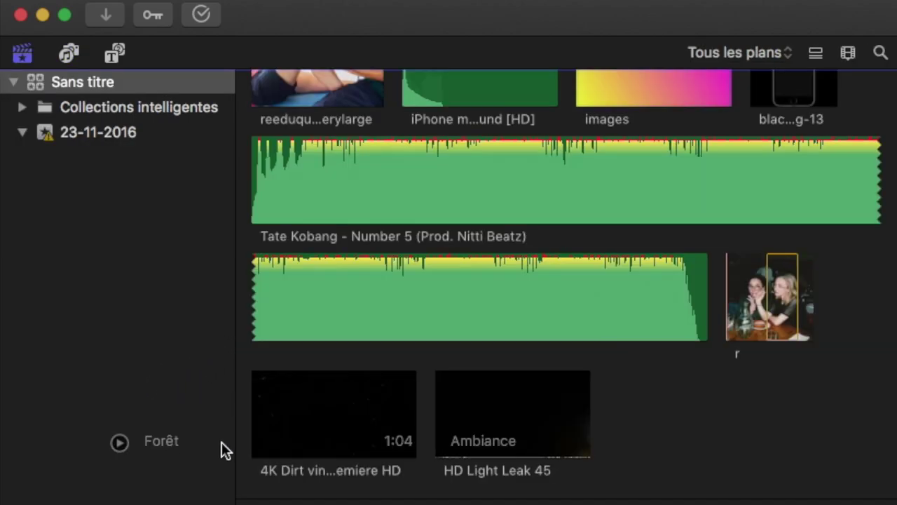
left_click_drag(279, 357, 220, 446)
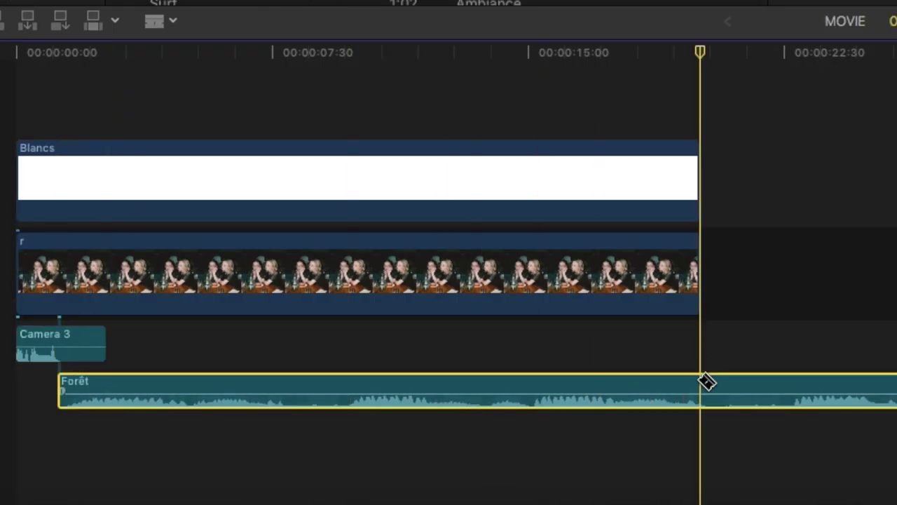
Cut Forêt where the photo ends, delete the remainder and lower its volume to -10 dB.
left_click(706, 380)
key("Delete")
key("a")
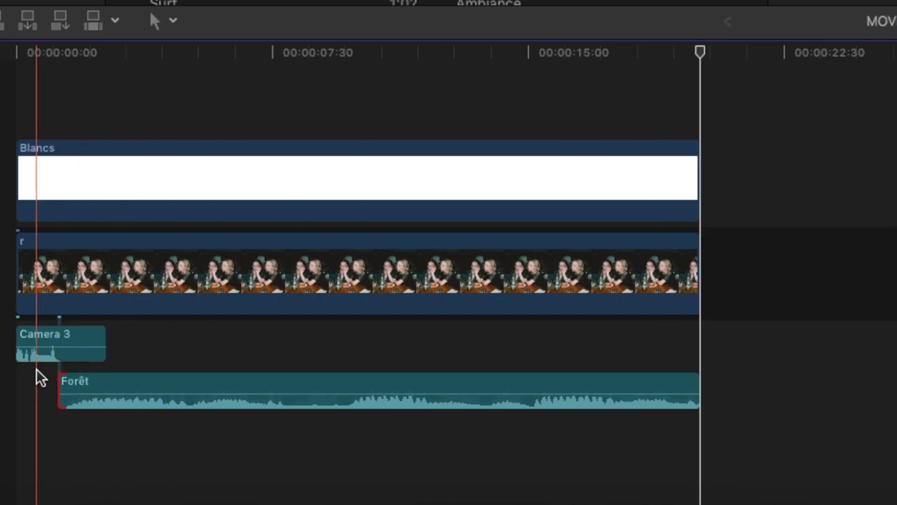
left_click_drag(63, 388, 46, 388)
key("space")
left_click_drag(145, 385, 191, 394)
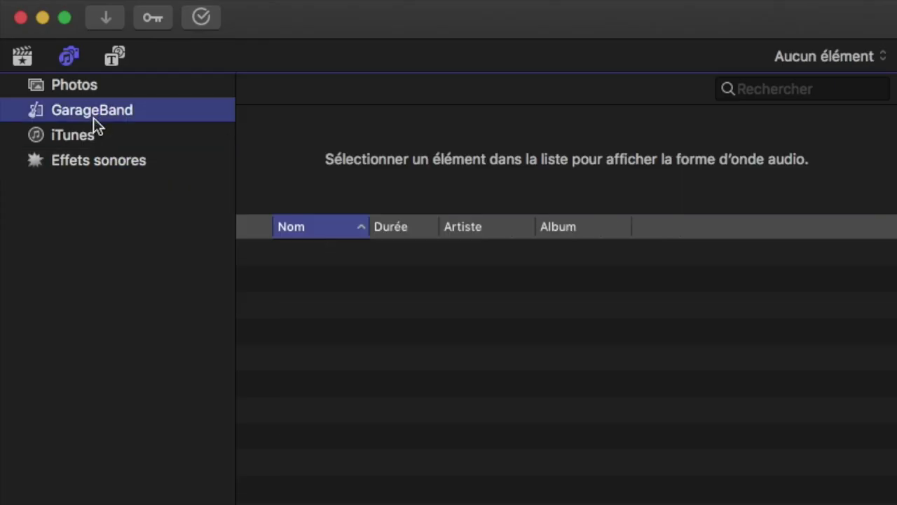
left_click(94, 133)
Search iTunes for 'old' and add the Old Film Static Projector track, trimmed to Forêt's span.
left_click(771, 89)
type("old")
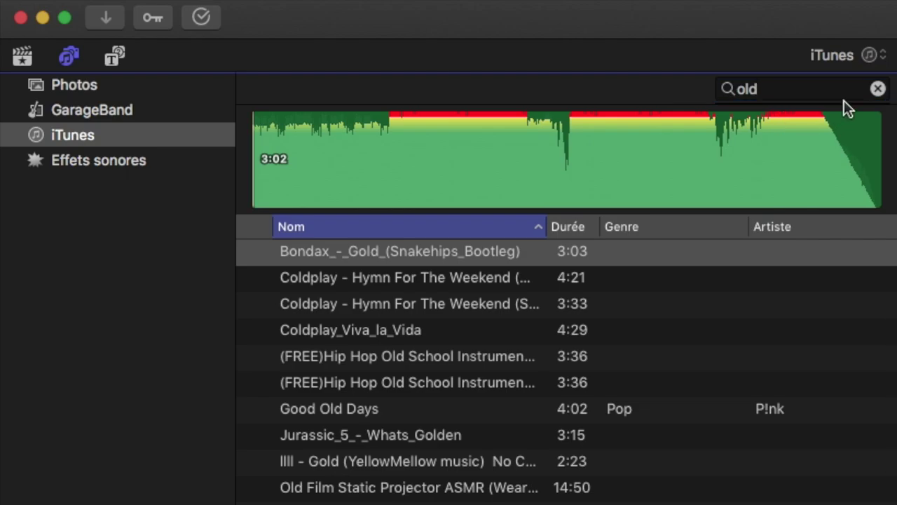
scroll(596, 403, "down", 3)
left_click(263, 414)
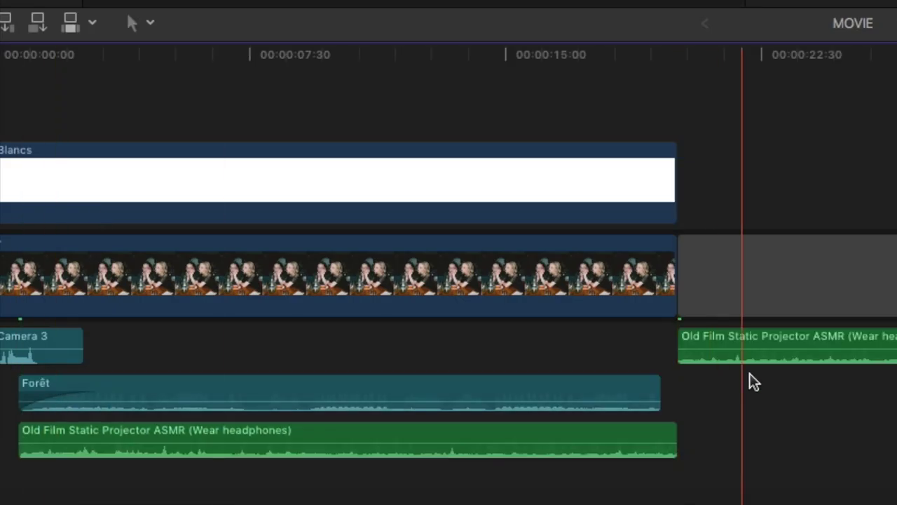
key("super+z")
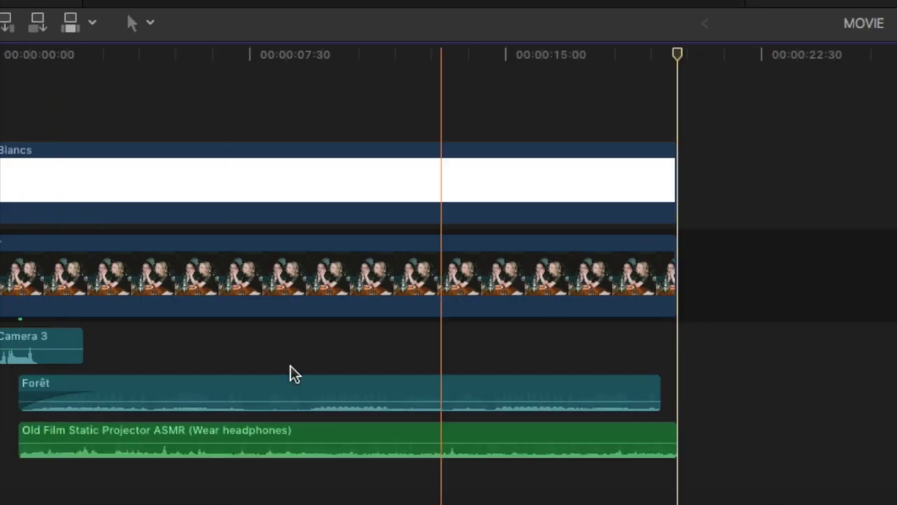
left_click_drag(59, 429, 262, 428)
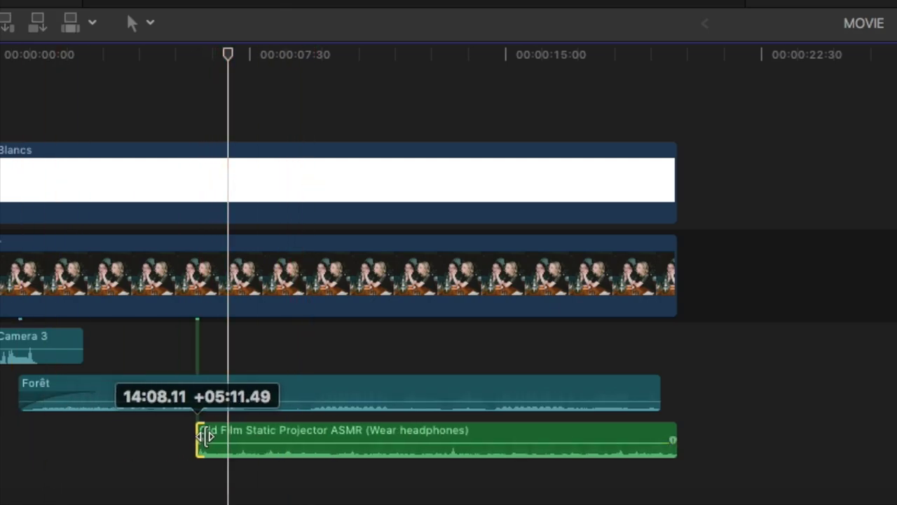
left_click_drag(597, 439, 597, 446)
Set the projector track to about -3 dB and lower Forêt to -20 dB.
key("Home")
key("space")
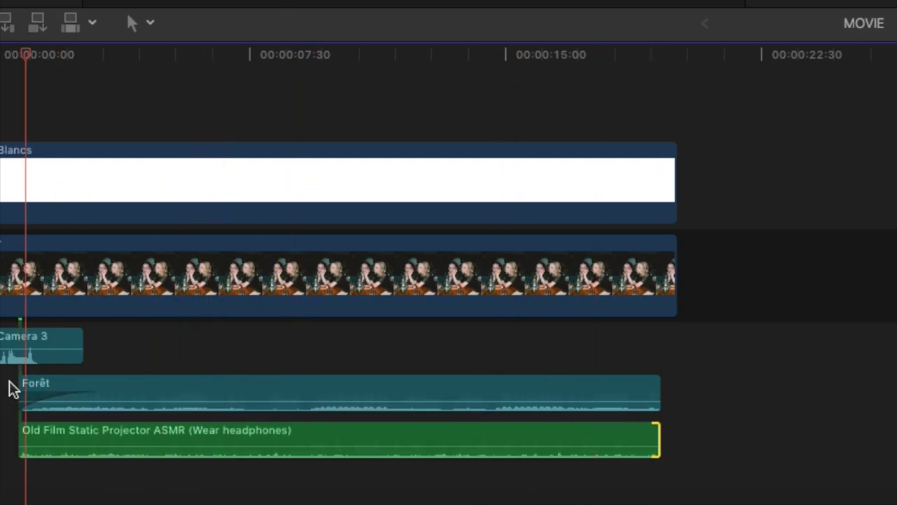
left_click_drag(273, 439, 273, 425)
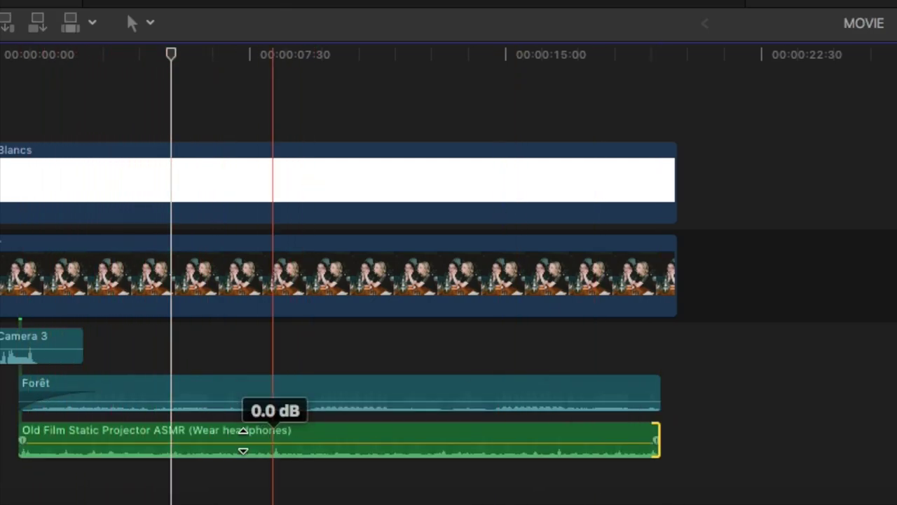
left_click_drag(330, 440, 331, 432)
left_click_drag(463, 384, 428, 393)
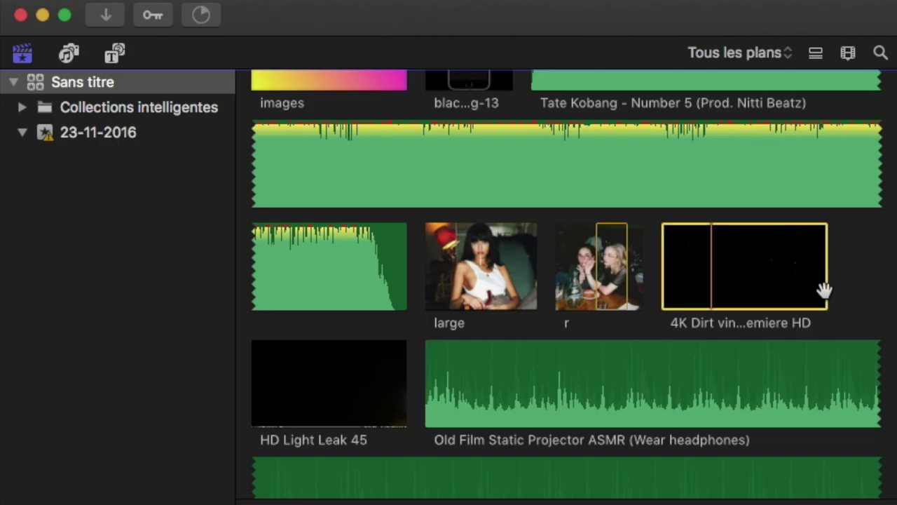
Place the 4K Dirt clip above the photo, slow it to 50% and stretch it across the photo.
left_click(724, 267)
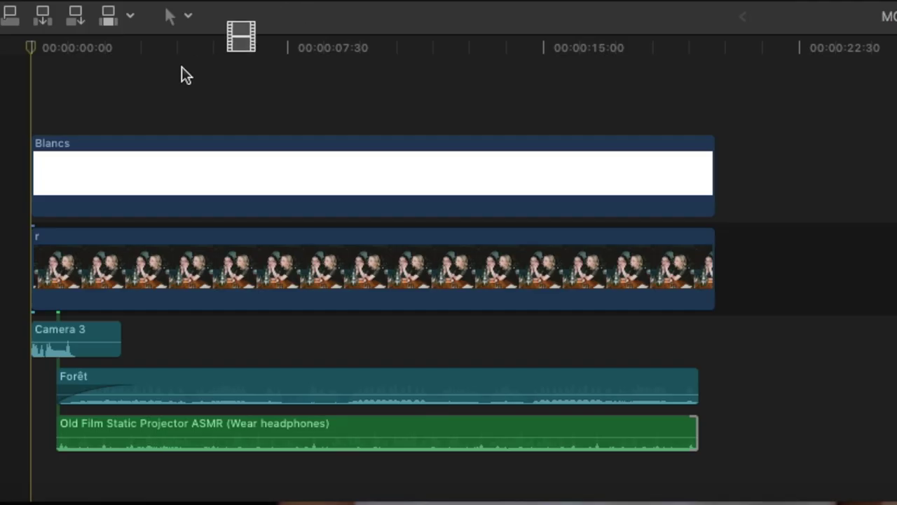
left_click_drag(181, 71, 7, 87)
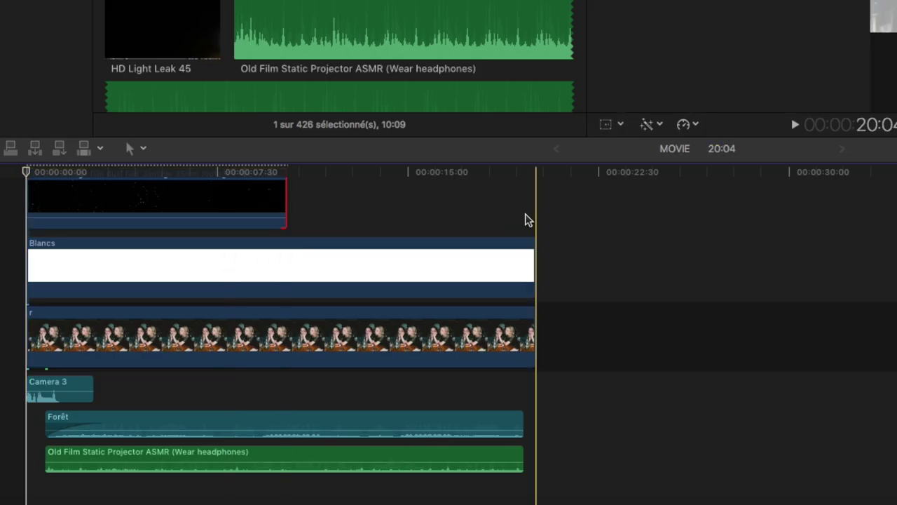
left_click(693, 126)
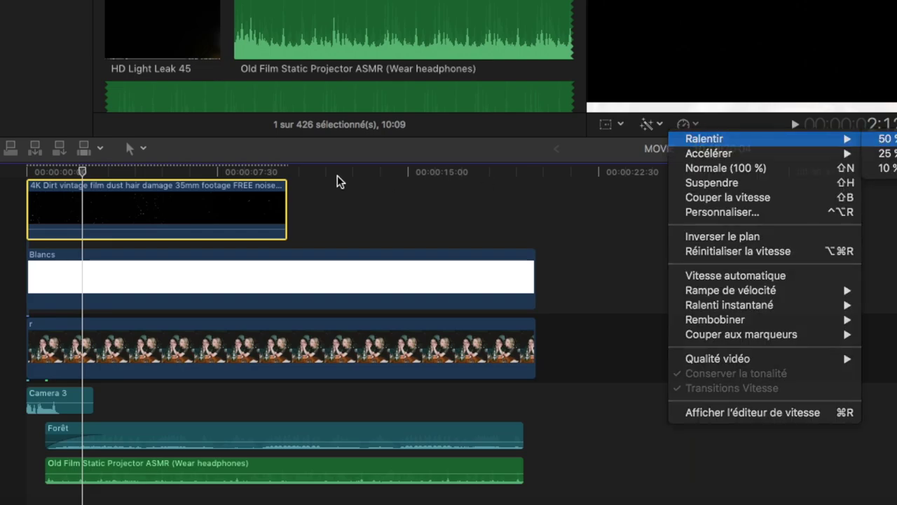
key("Right")
key("Return")
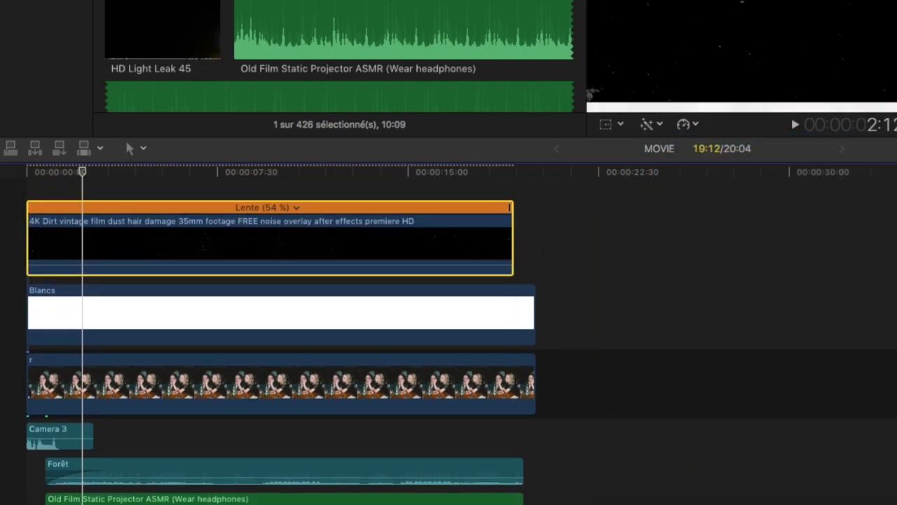
left_click_drag(510, 207, 540, 255)
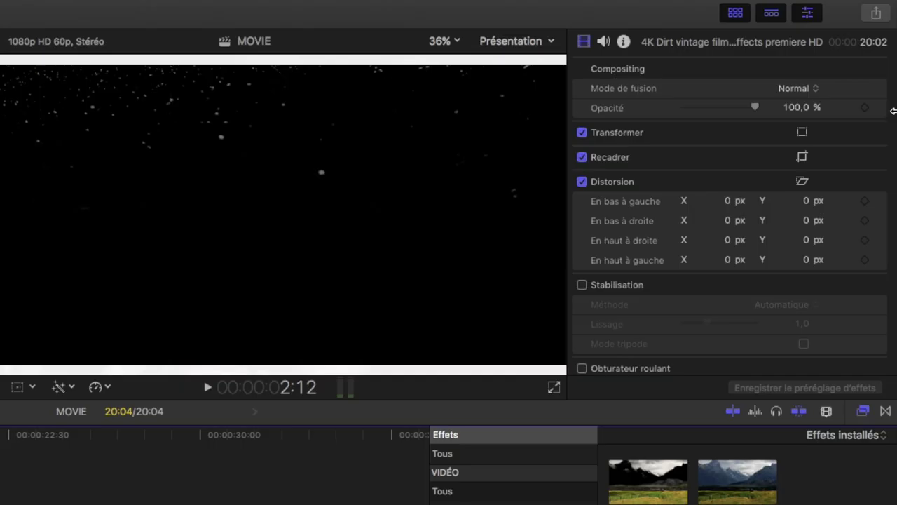
Scale the dirt overlay to about 115% and set its blend mode to Soustraire.
left_click(801, 132)
left_click_drag(565, 363, 576, 387)
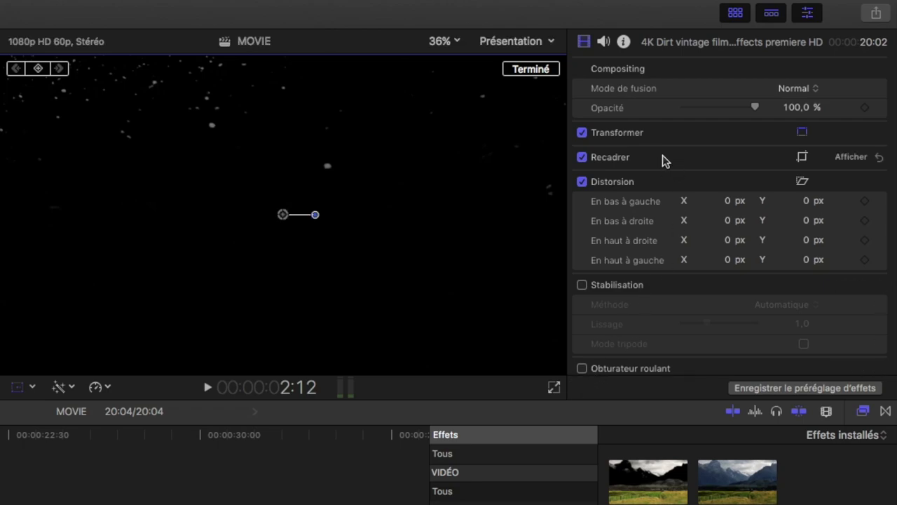
left_click(546, 70)
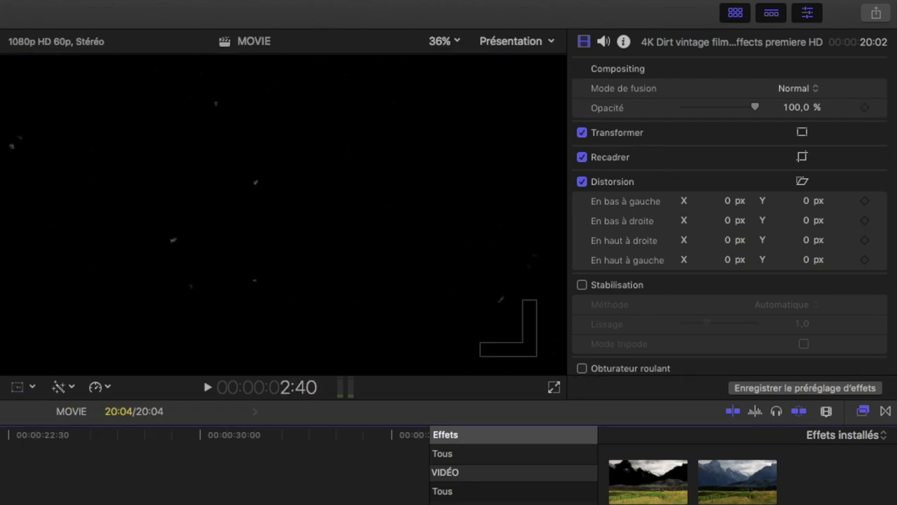
left_click(795, 89)
left_click(794, 111)
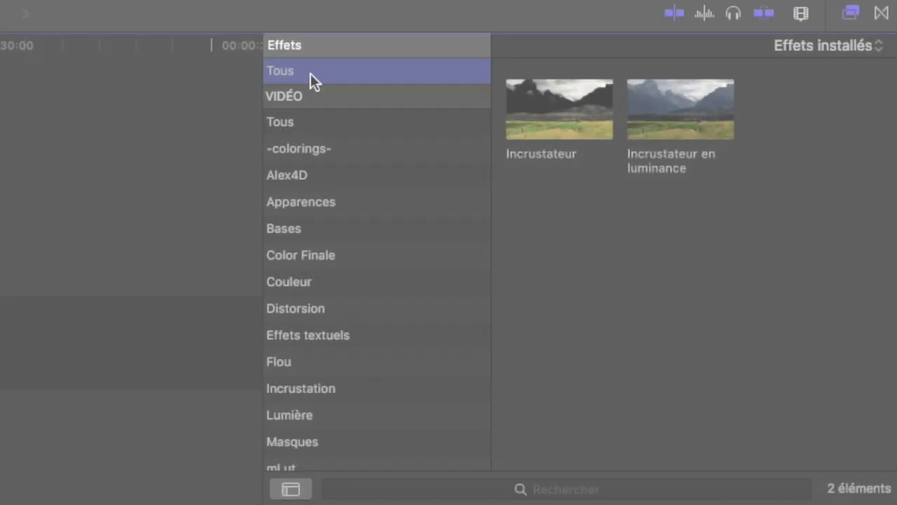
Apply the Film rétro effect to the clip.
scroll(598, 337, "down", 5)
scroll(597, 336, "down", 5)
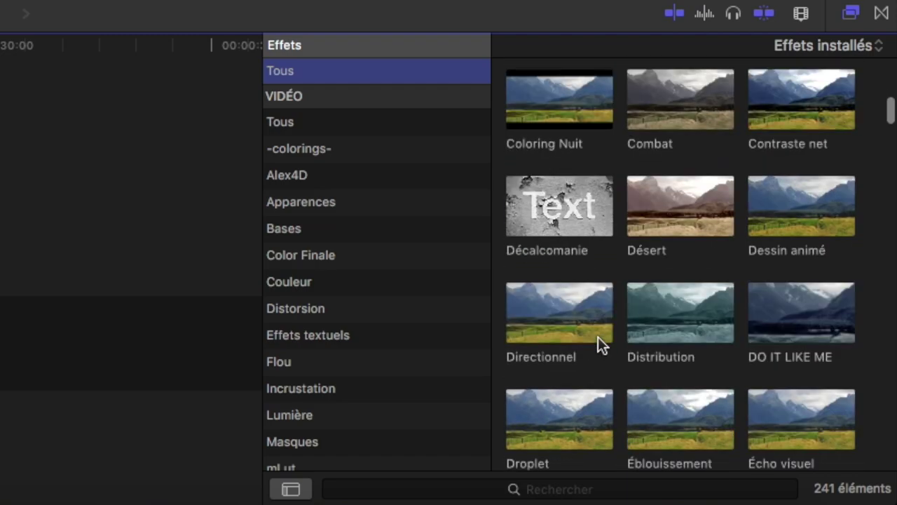
scroll(598, 336, "down", 5)
scroll(598, 336, "down", 4)
left_click(551, 247)
left_click_drag(548, 245, 621, 342)
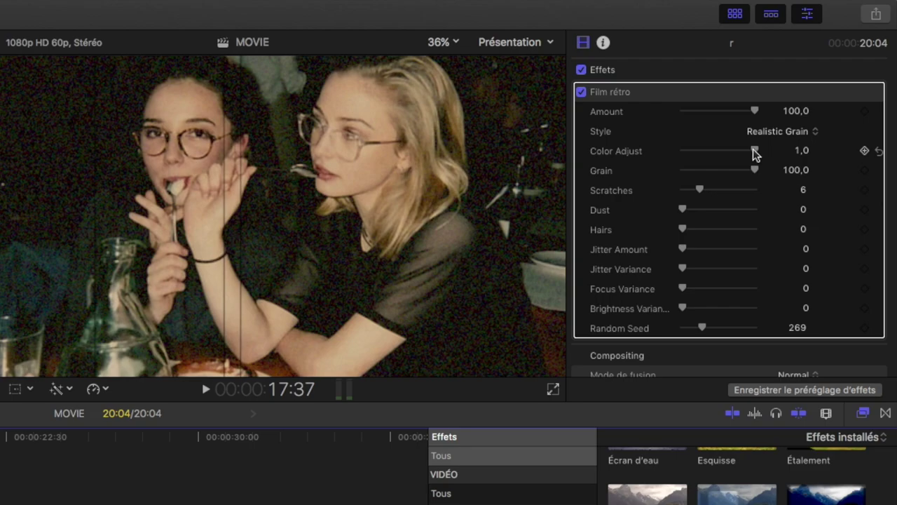
Set Film rétro Color Adjust and Scratches to 0 and Jitter to 0.01, then preview it.
left_click_drag(755, 154, 738, 156)
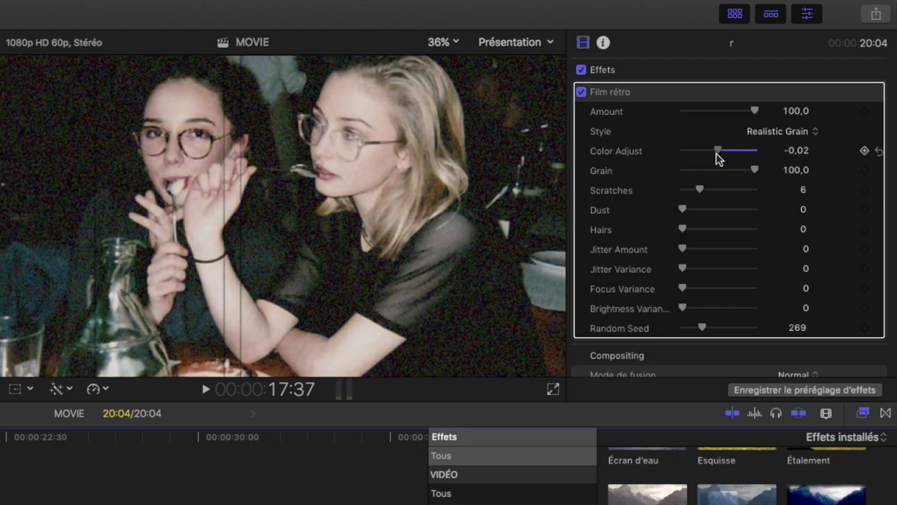
scroll(718, 156, "down", 1)
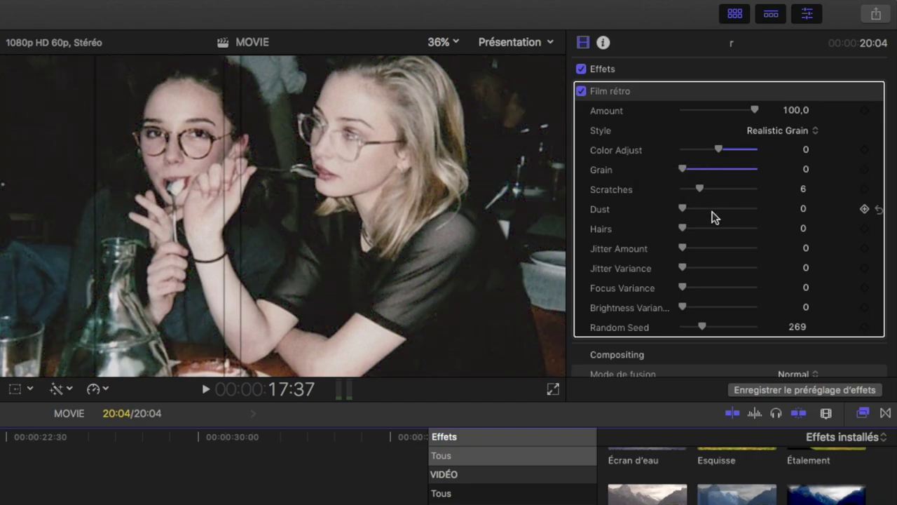
left_click_drag(696, 191, 681, 190)
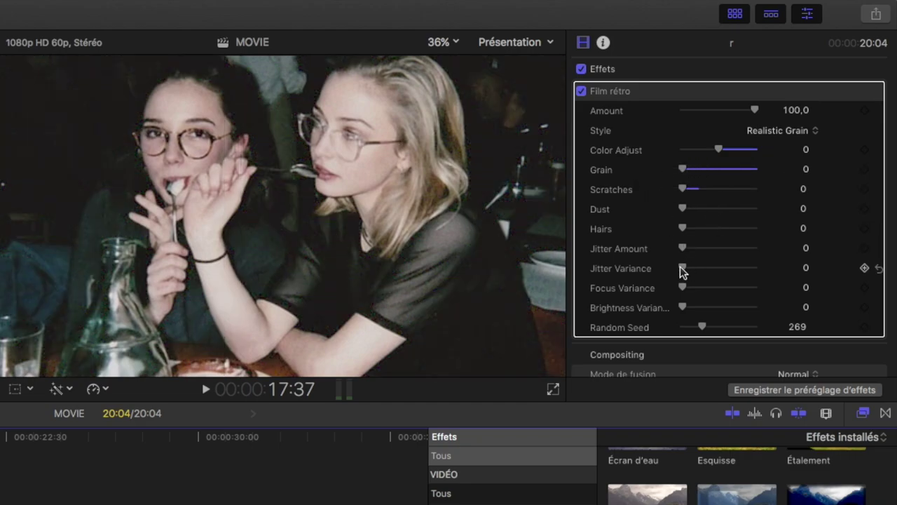
left_click_drag(681, 248, 682, 248)
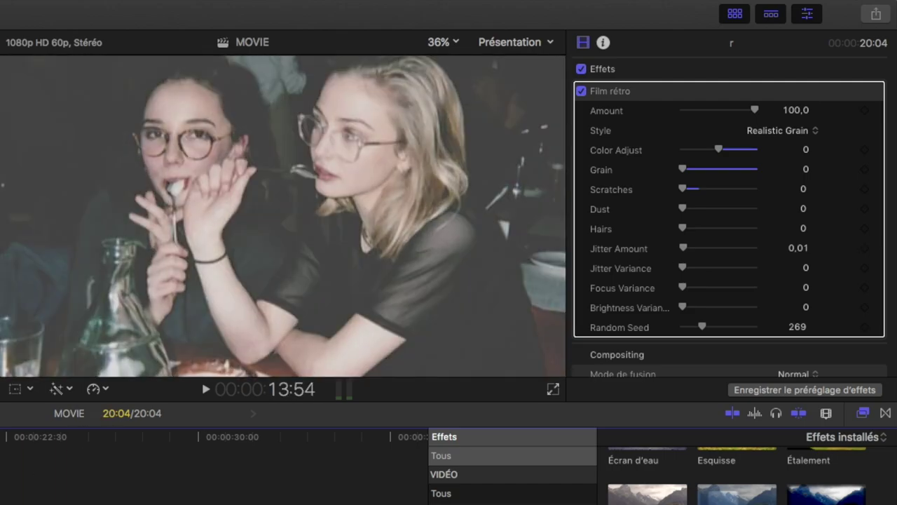
key("space")
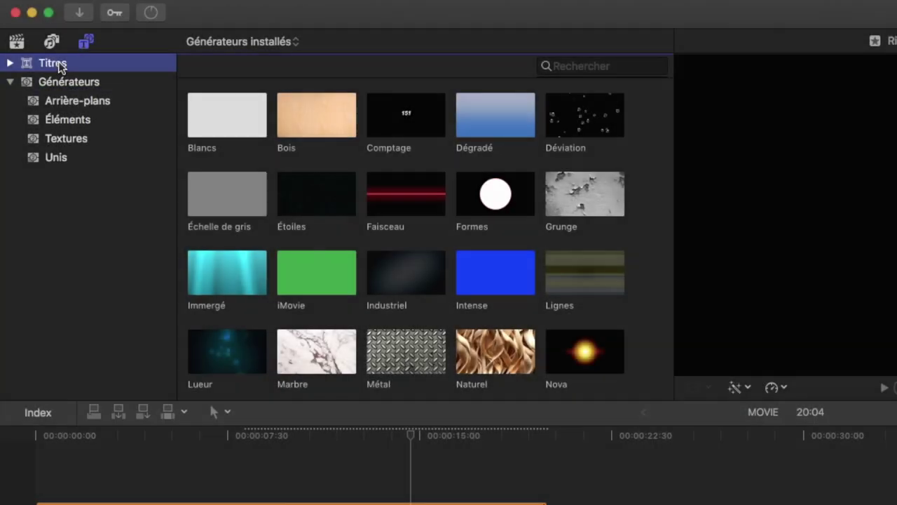
left_click(58, 63)
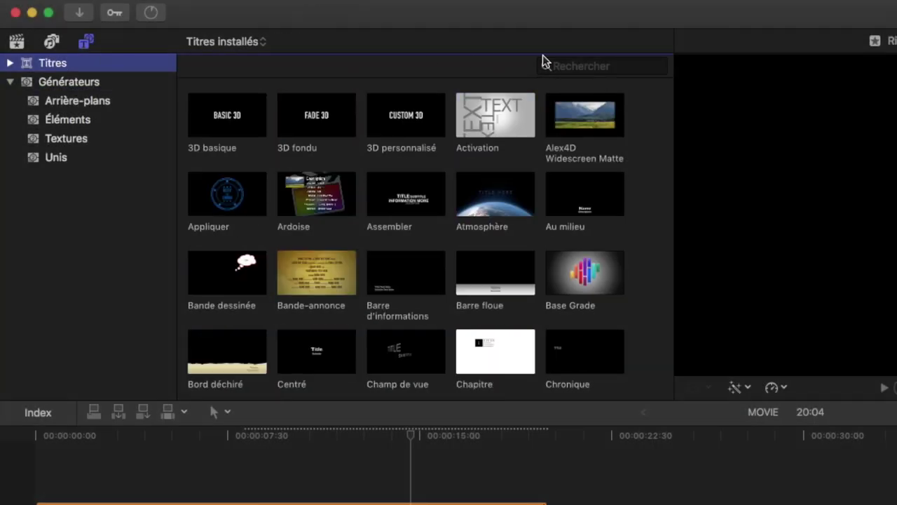
Search titles for 'machi' and add the Machine à écrire title at the playhead.
left_click(587, 65)
type("machi")
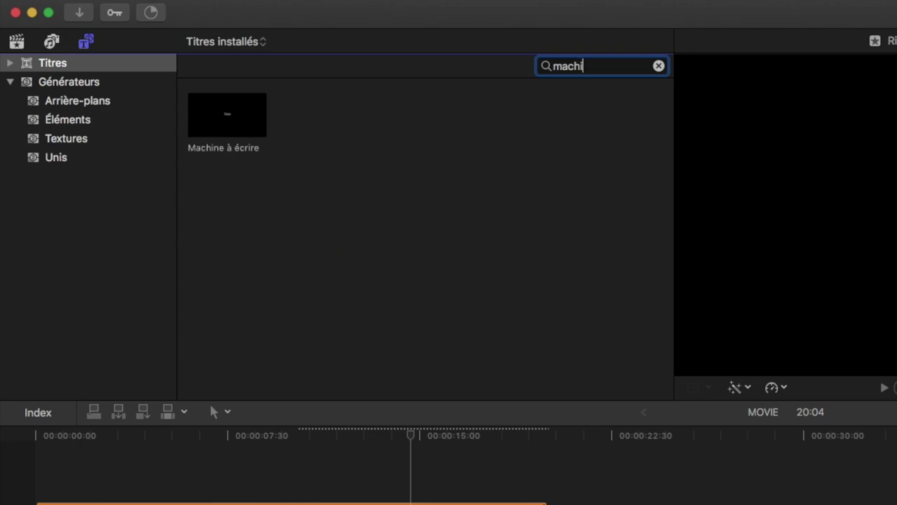
left_click_drag(234, 133, 404, 477)
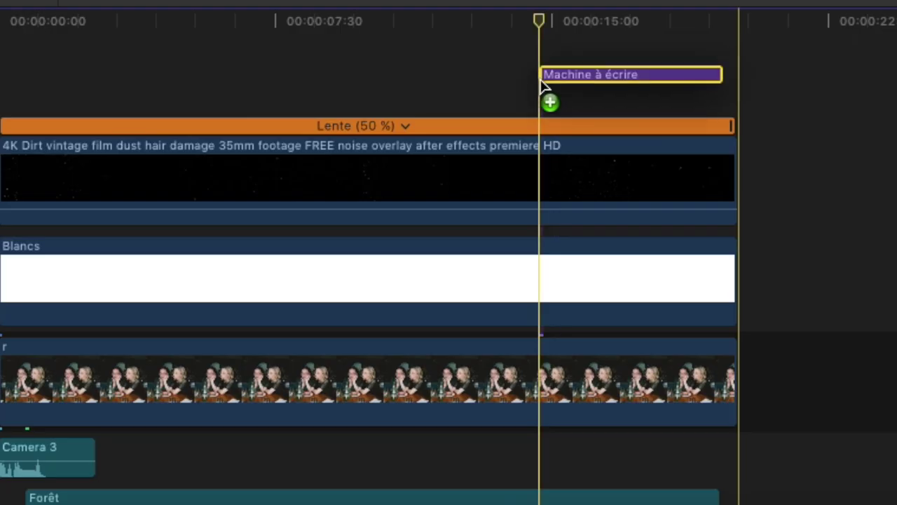
left_click_drag(530, 79, 529, 81)
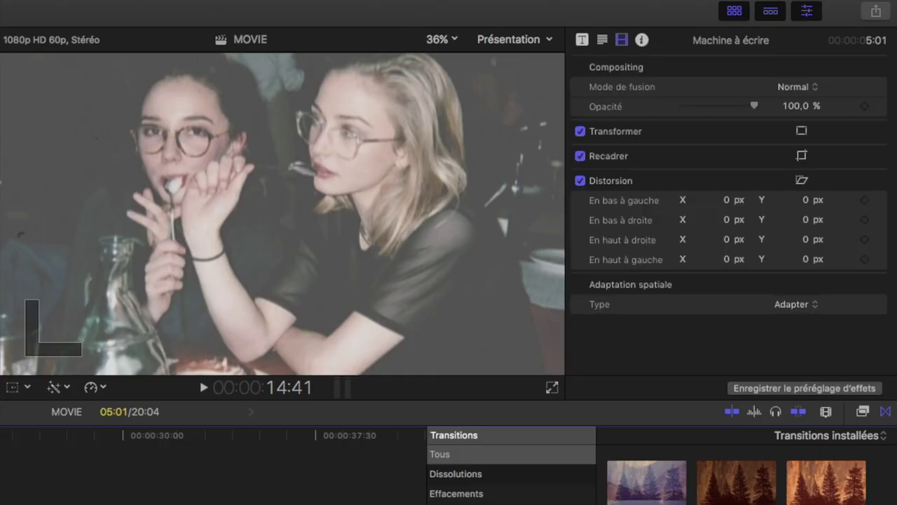
key("space")
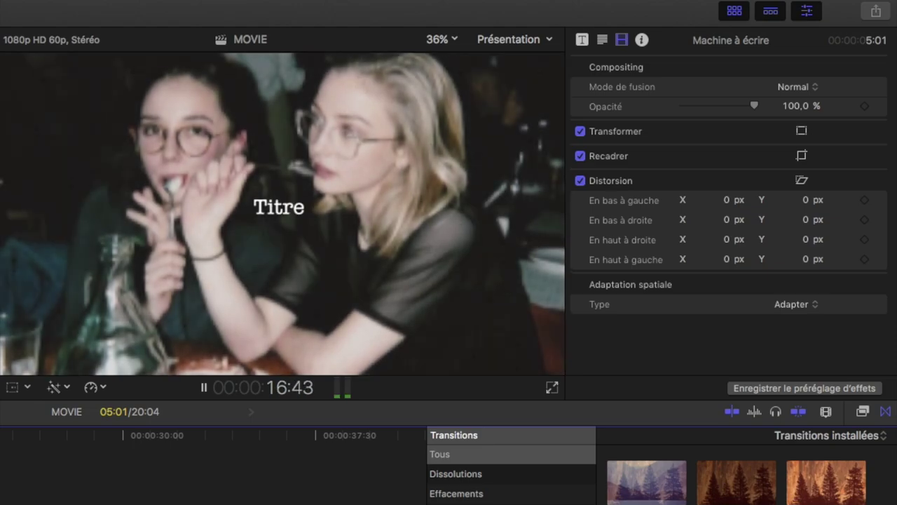
key("space")
Change the title text to Hellcat, enlarge it to size 121 and set shadow blur to 10.
double_click(319, 210)
type("Hellcat")
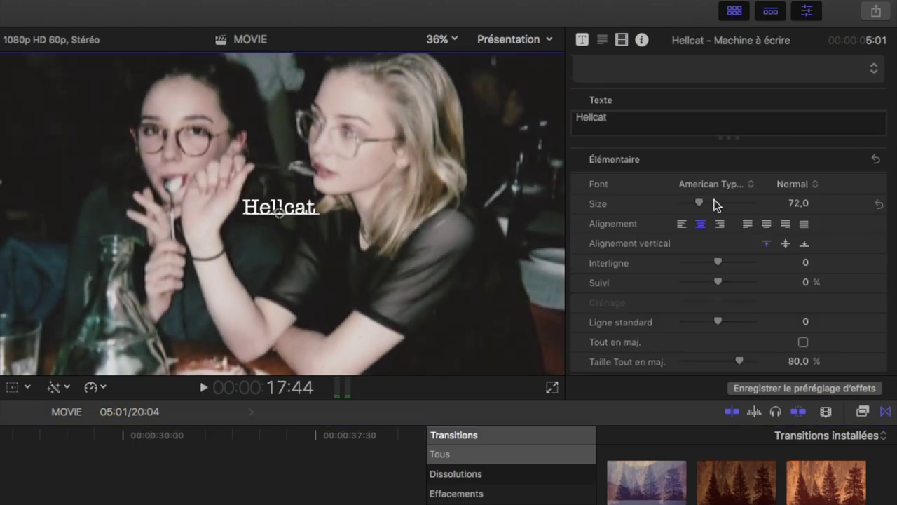
left_click_drag(699, 202, 736, 204)
scroll(724, 250, "down", 10)
left_click_drag(799, 317, 799, 329)
scroll(681, 160, "up", 10)
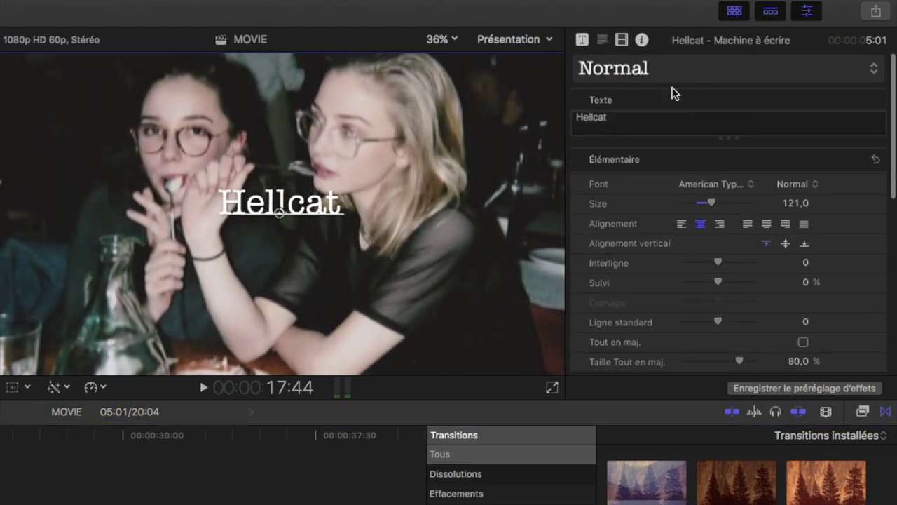
scroll(637, 285, "down", 5)
scroll(637, 284, "up", 5)
Set the title font to Traveling _Typewriter with 26.33% tracking and preview it.
left_click(704, 183)
scroll(706, 183, "down", 10)
scroll(706, 181, "down", 15)
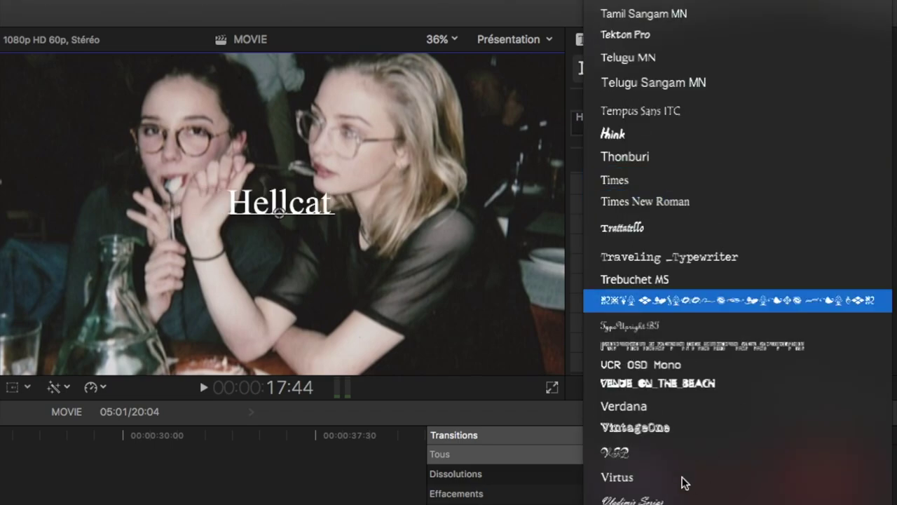
left_click(684, 257)
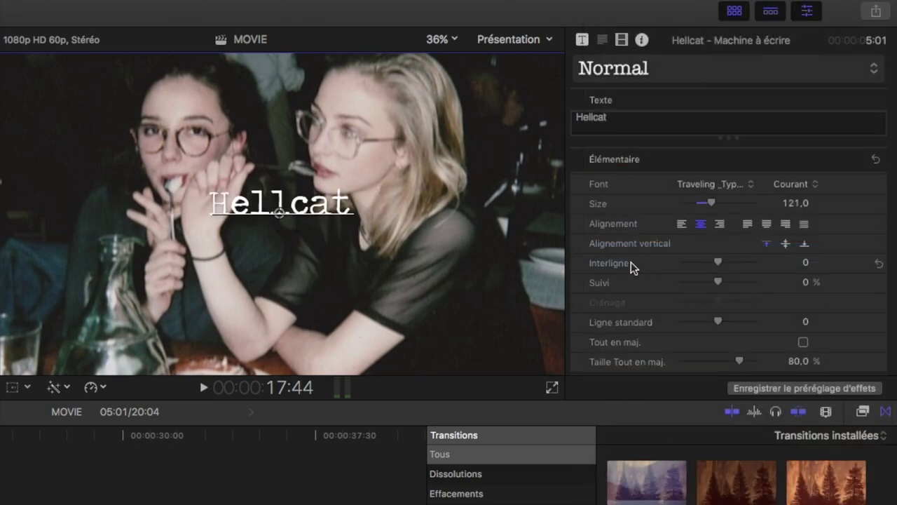
left_click_drag(717, 282, 728, 282)
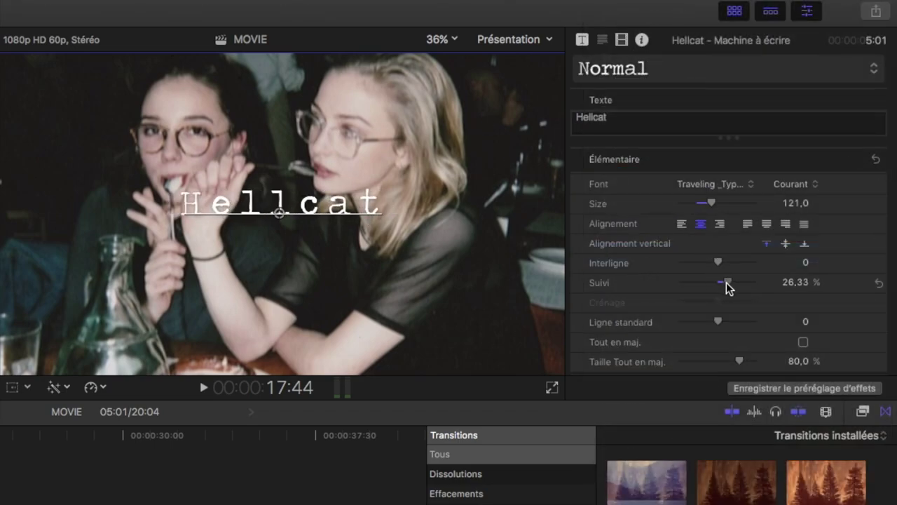
key("space")
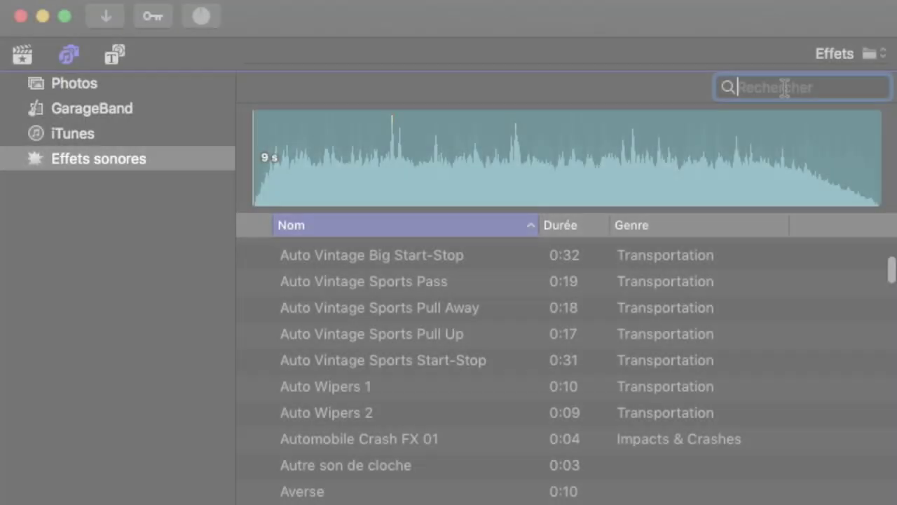
type("typ")
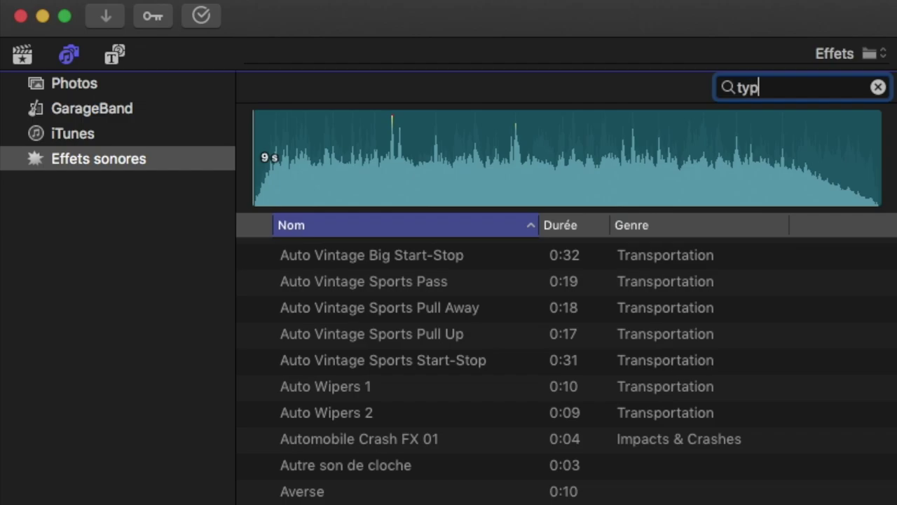
Place the Typewriter Manual sound under the Hellcat title's start and cut it off at the playhead.
left_click(256, 278)
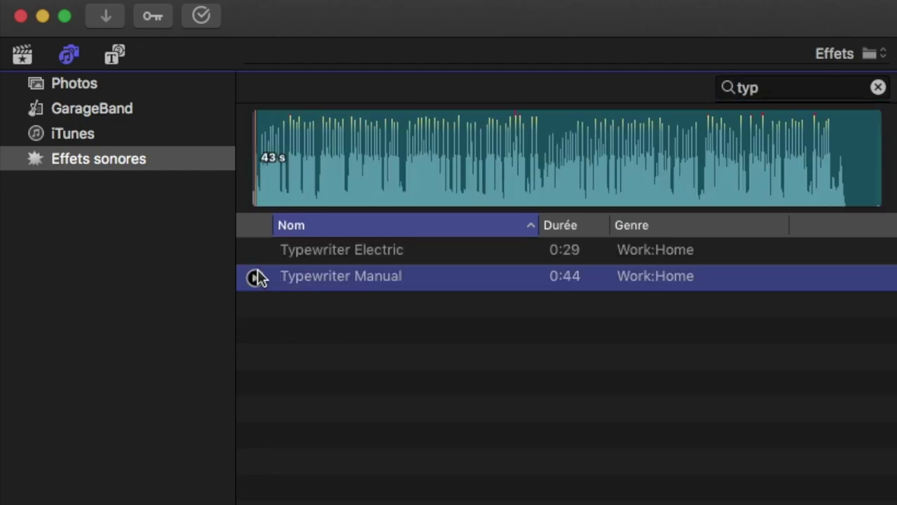
left_click(257, 254)
left_click_drag(276, 276, 490, 492)
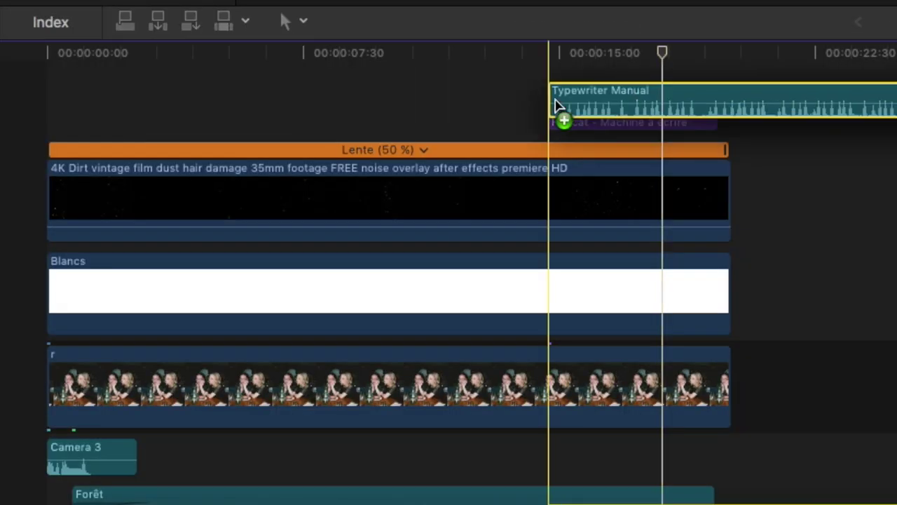
left_click_drag(489, 492, 564, 421)
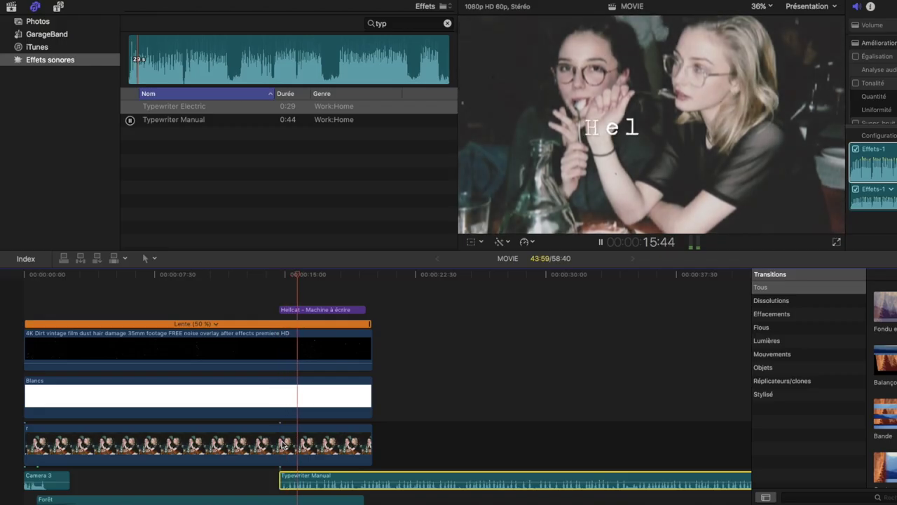
key("super+b")
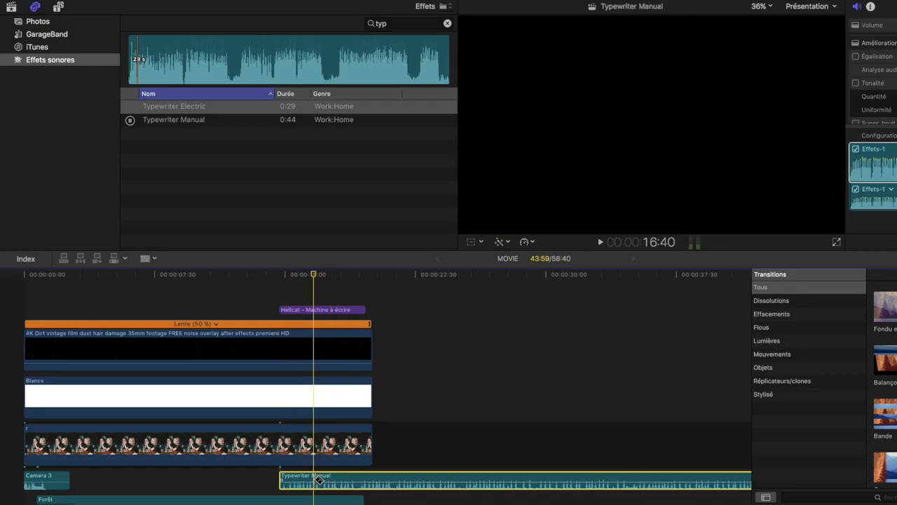
key("Delete")
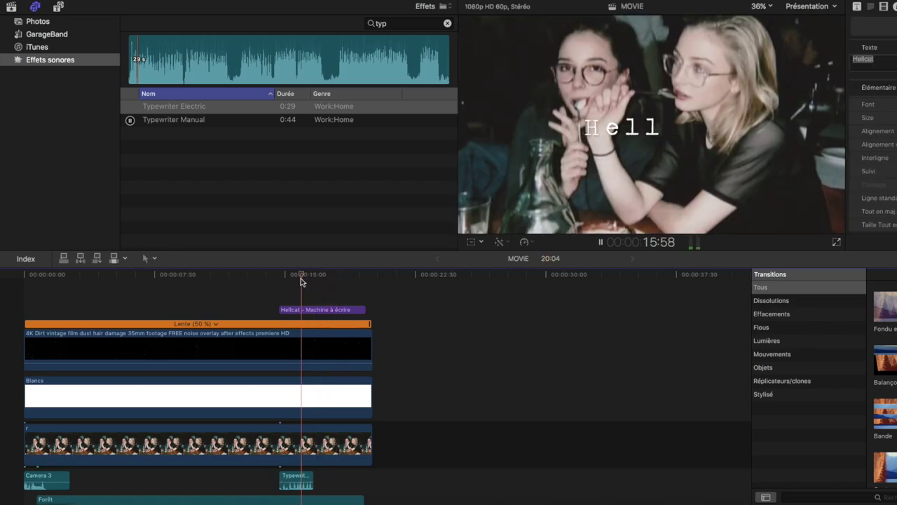